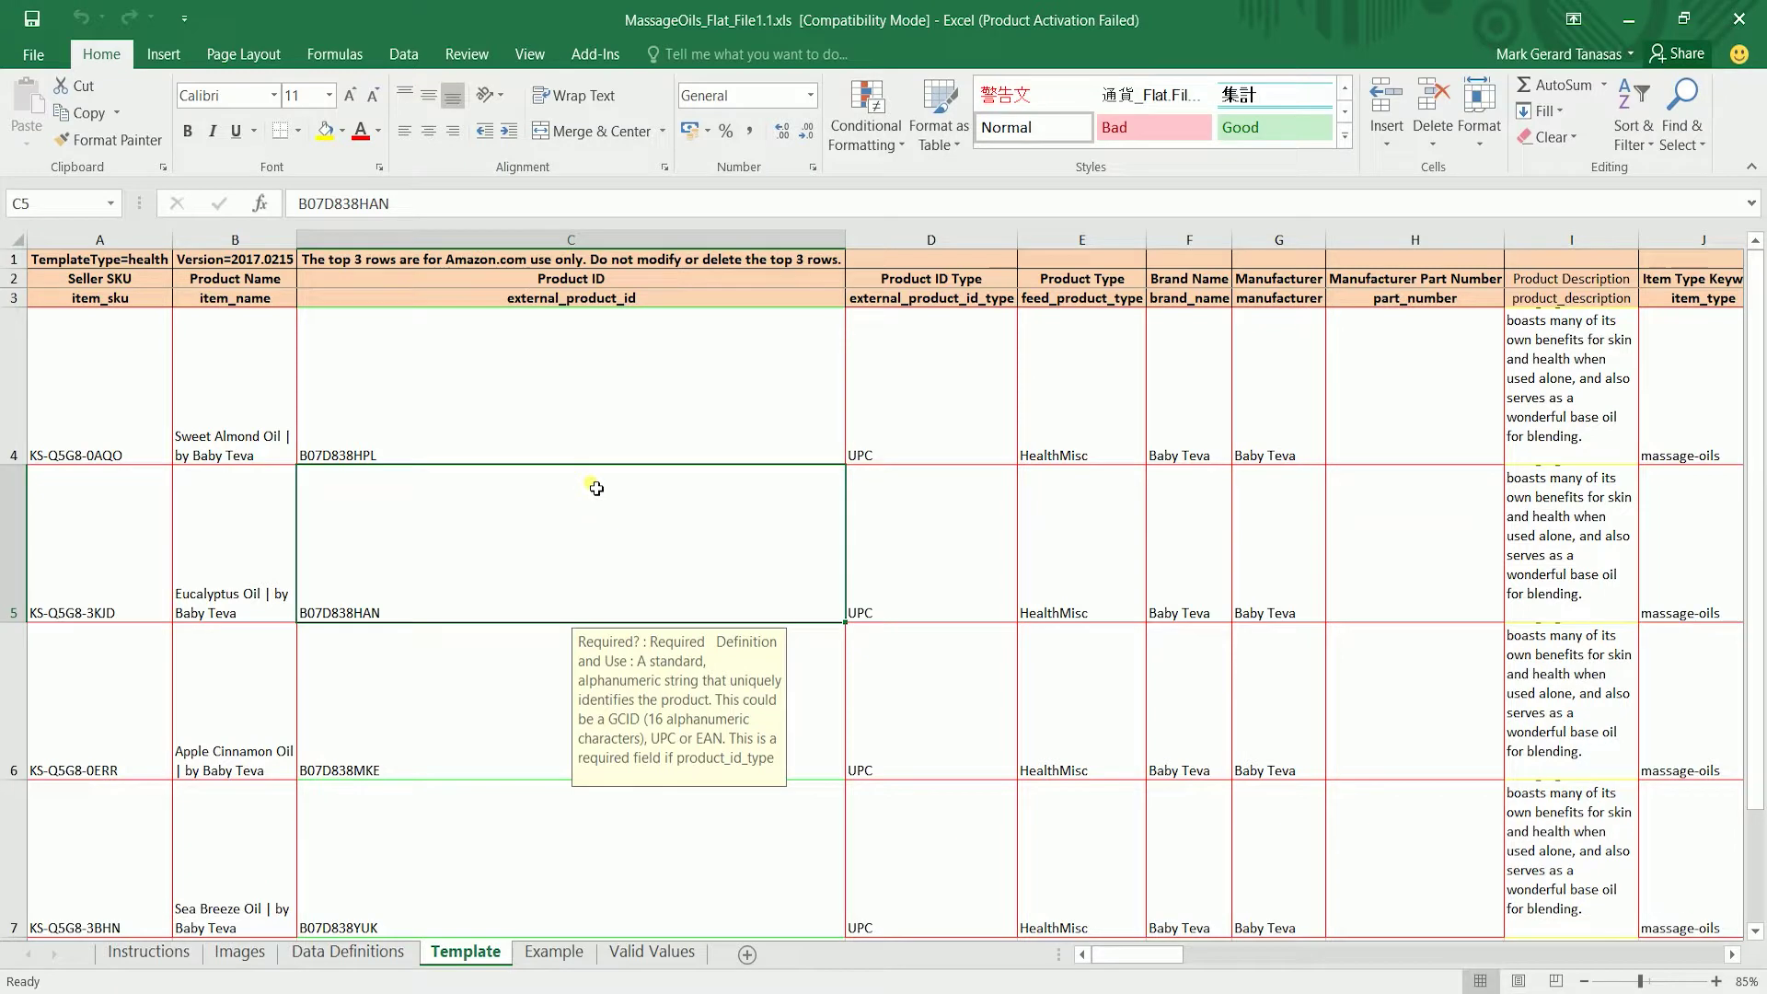
Step: Select cell C4 and bring up Save As for the MassageOils_Flat_File1.1 workbook
{"action": "left_click", "coordinate": [577, 408]}
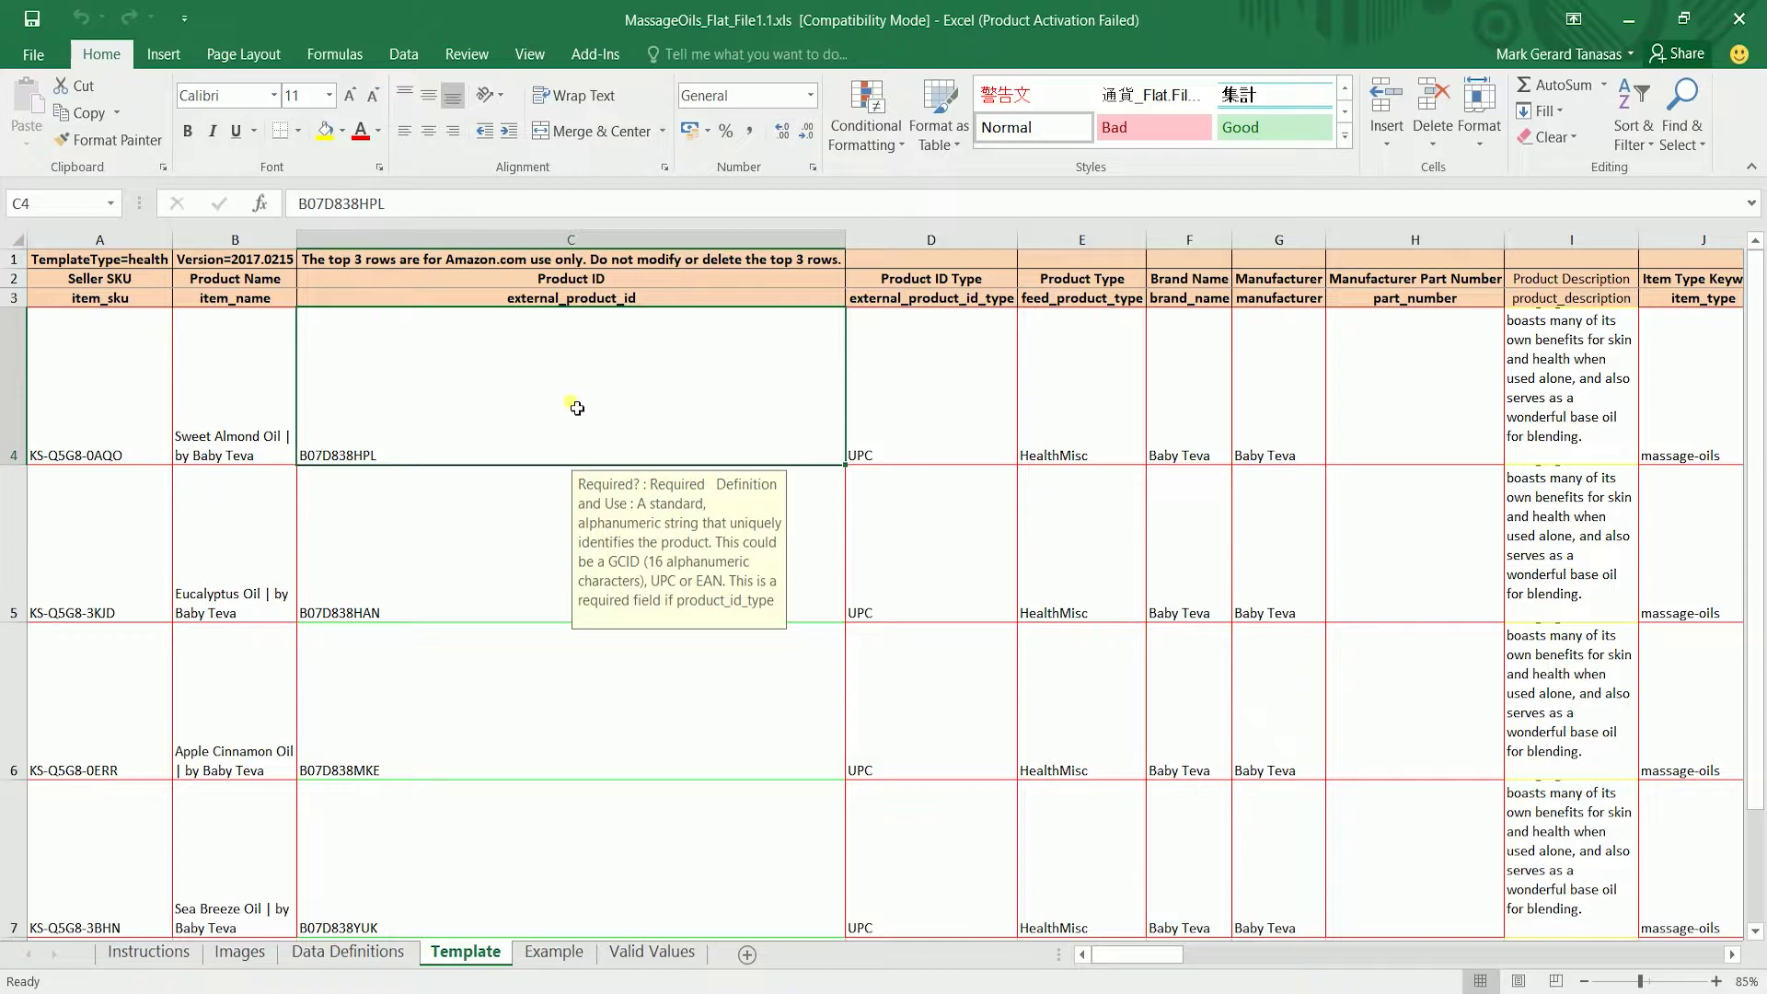
{"action": "left_click", "coordinate": [35, 55]}
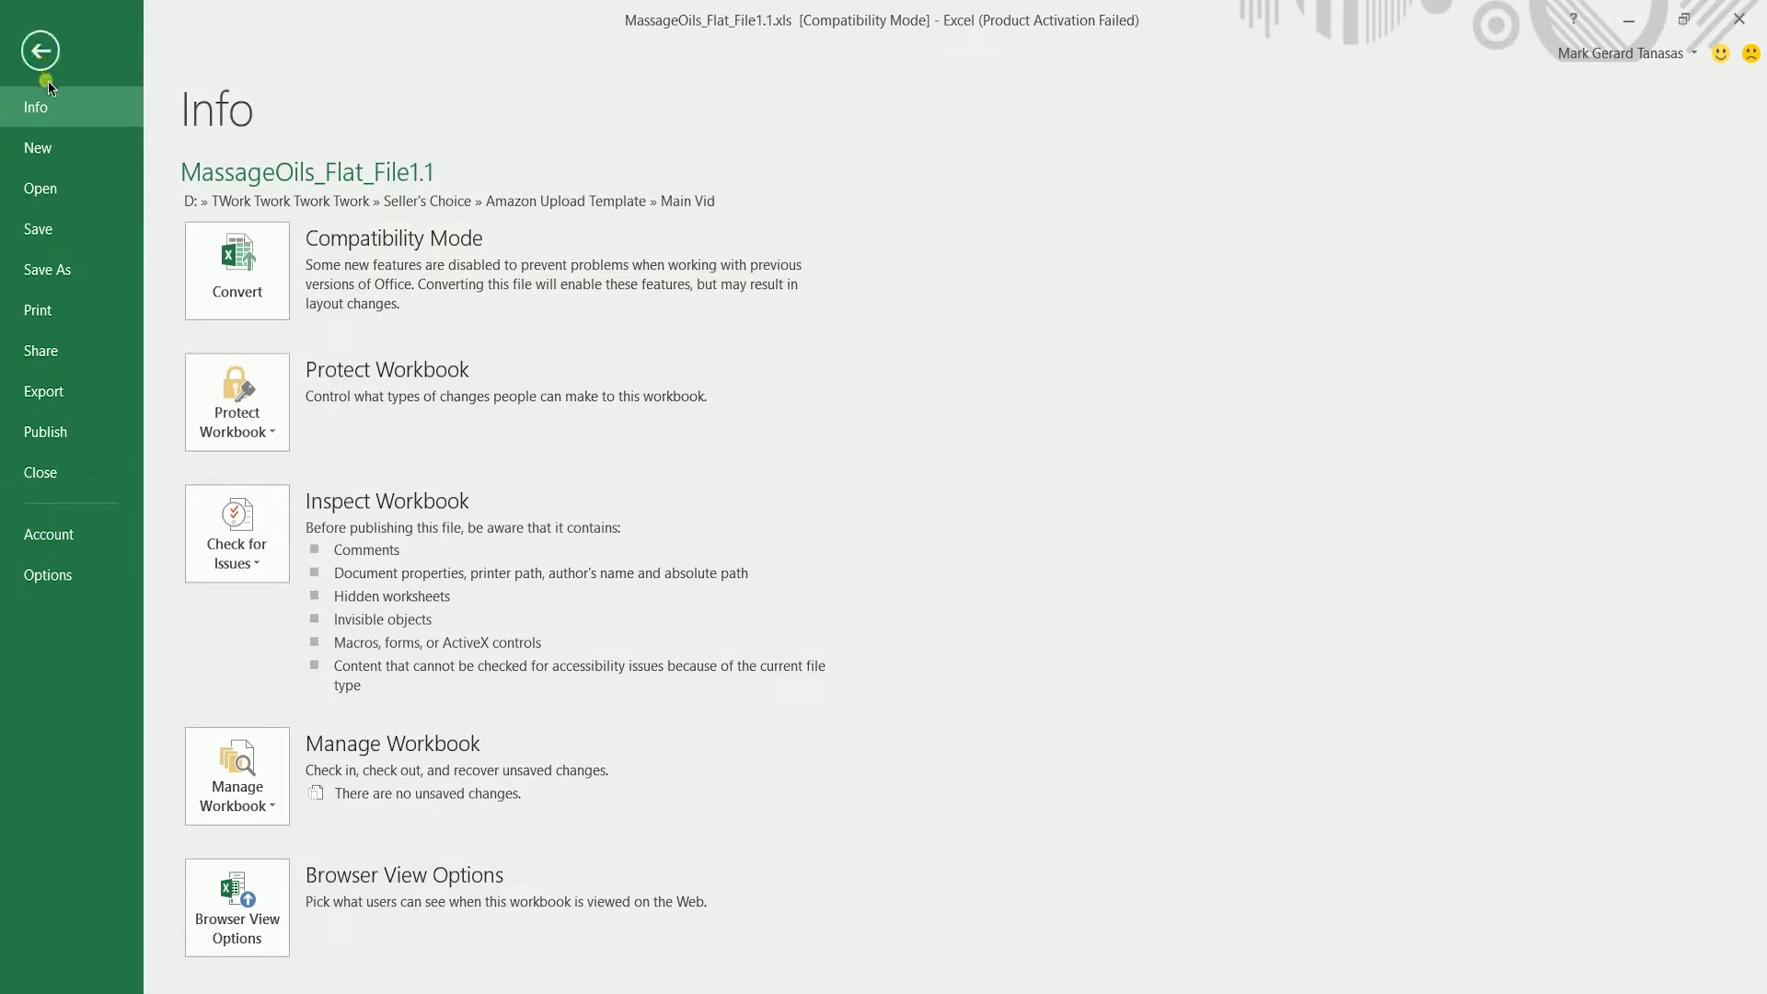
{"action": "left_click", "coordinate": [82, 280]}
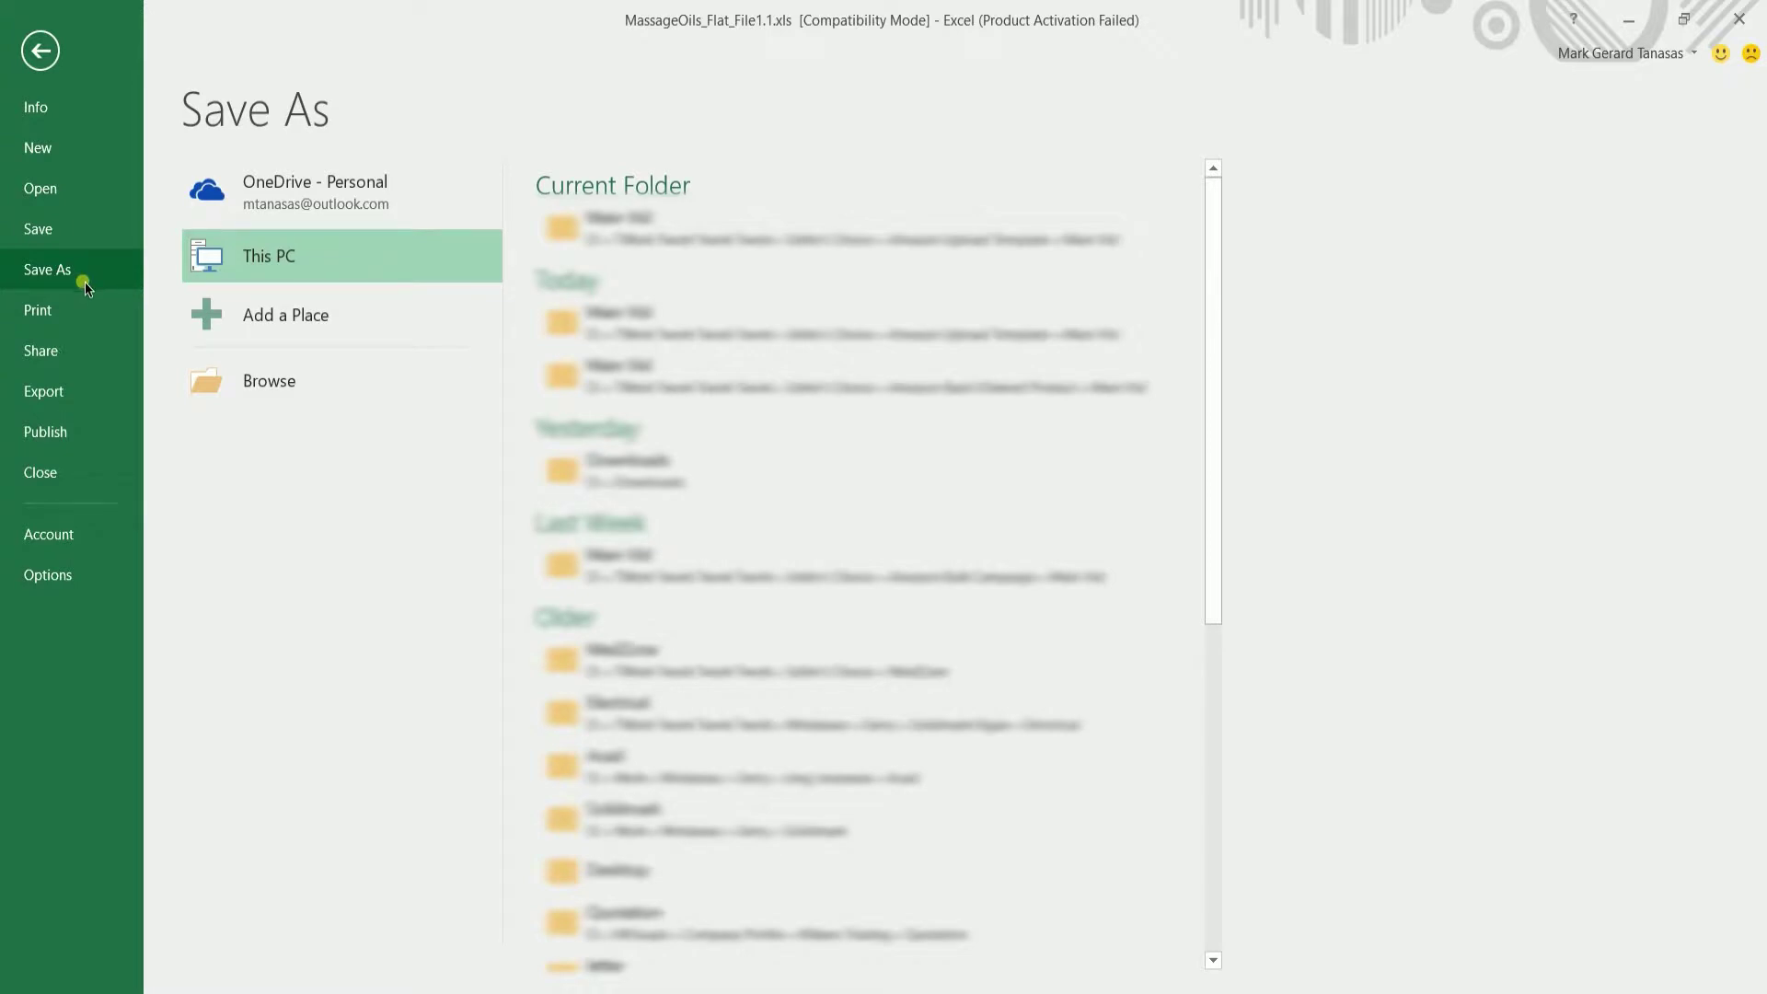
Step: Save the active sheet to the current folder as Text (Tab delimited) (*.txt), keeping that format
{"action": "left_click", "coordinate": [579, 238]}
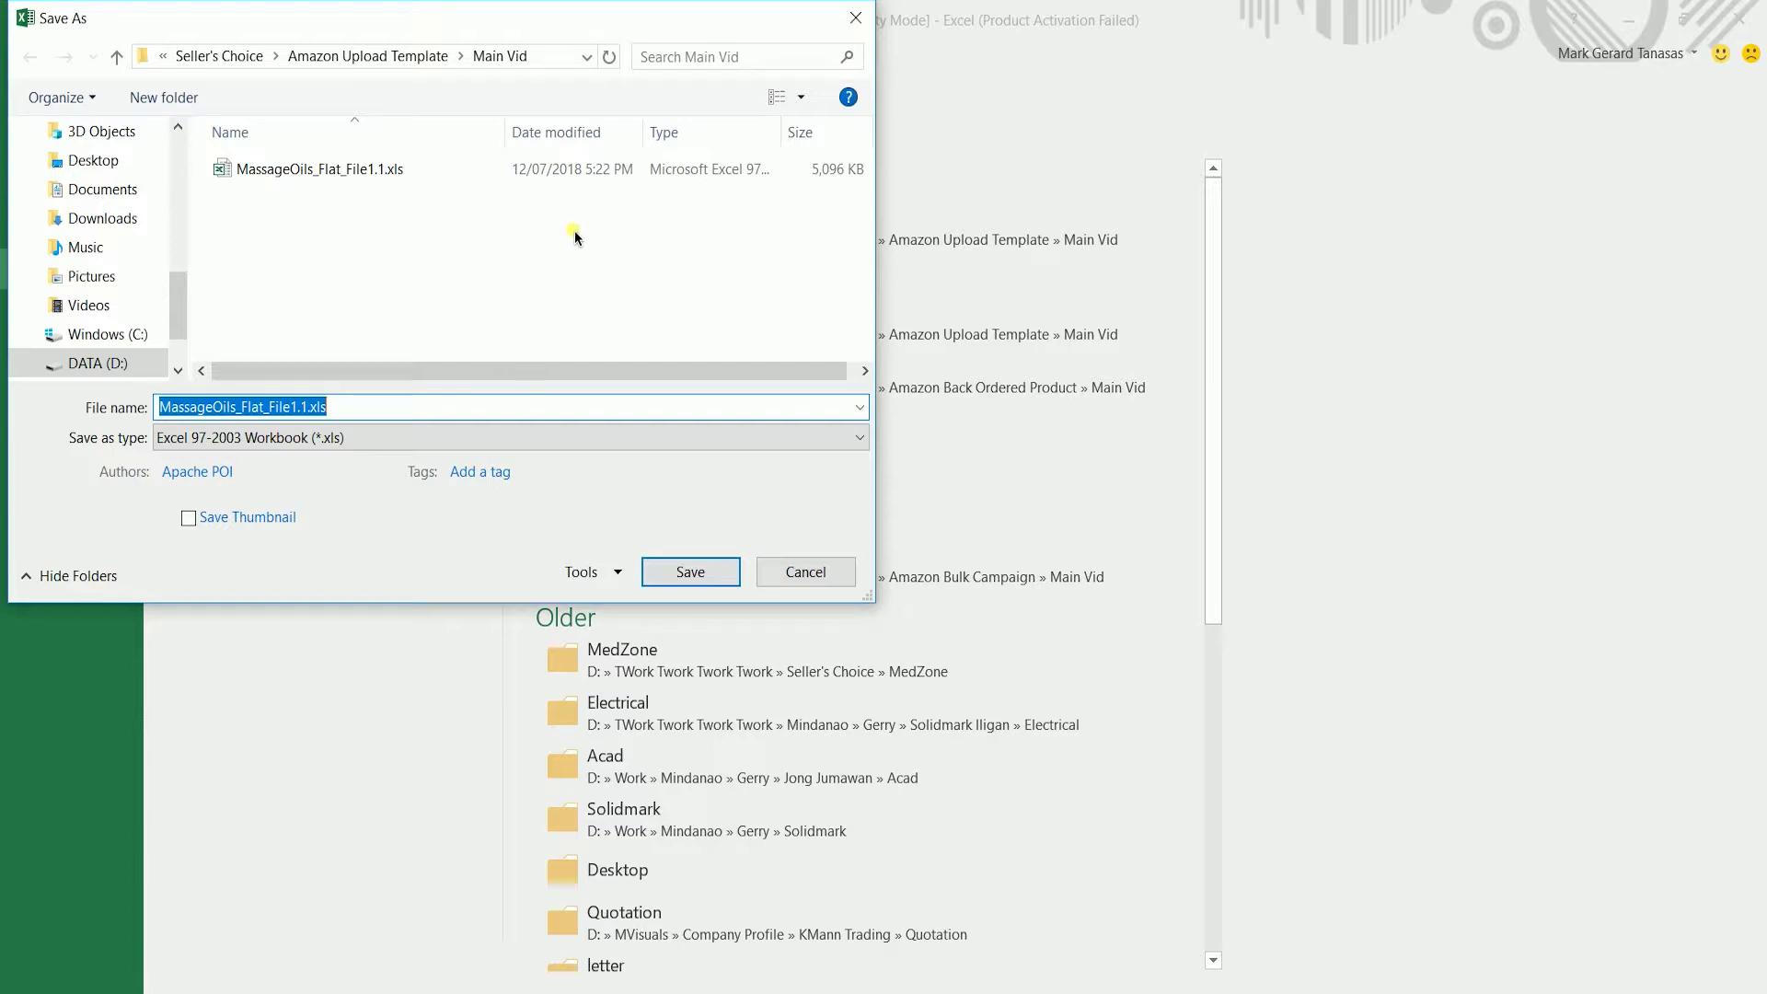
{"action": "left_click", "coordinate": [351, 439]}
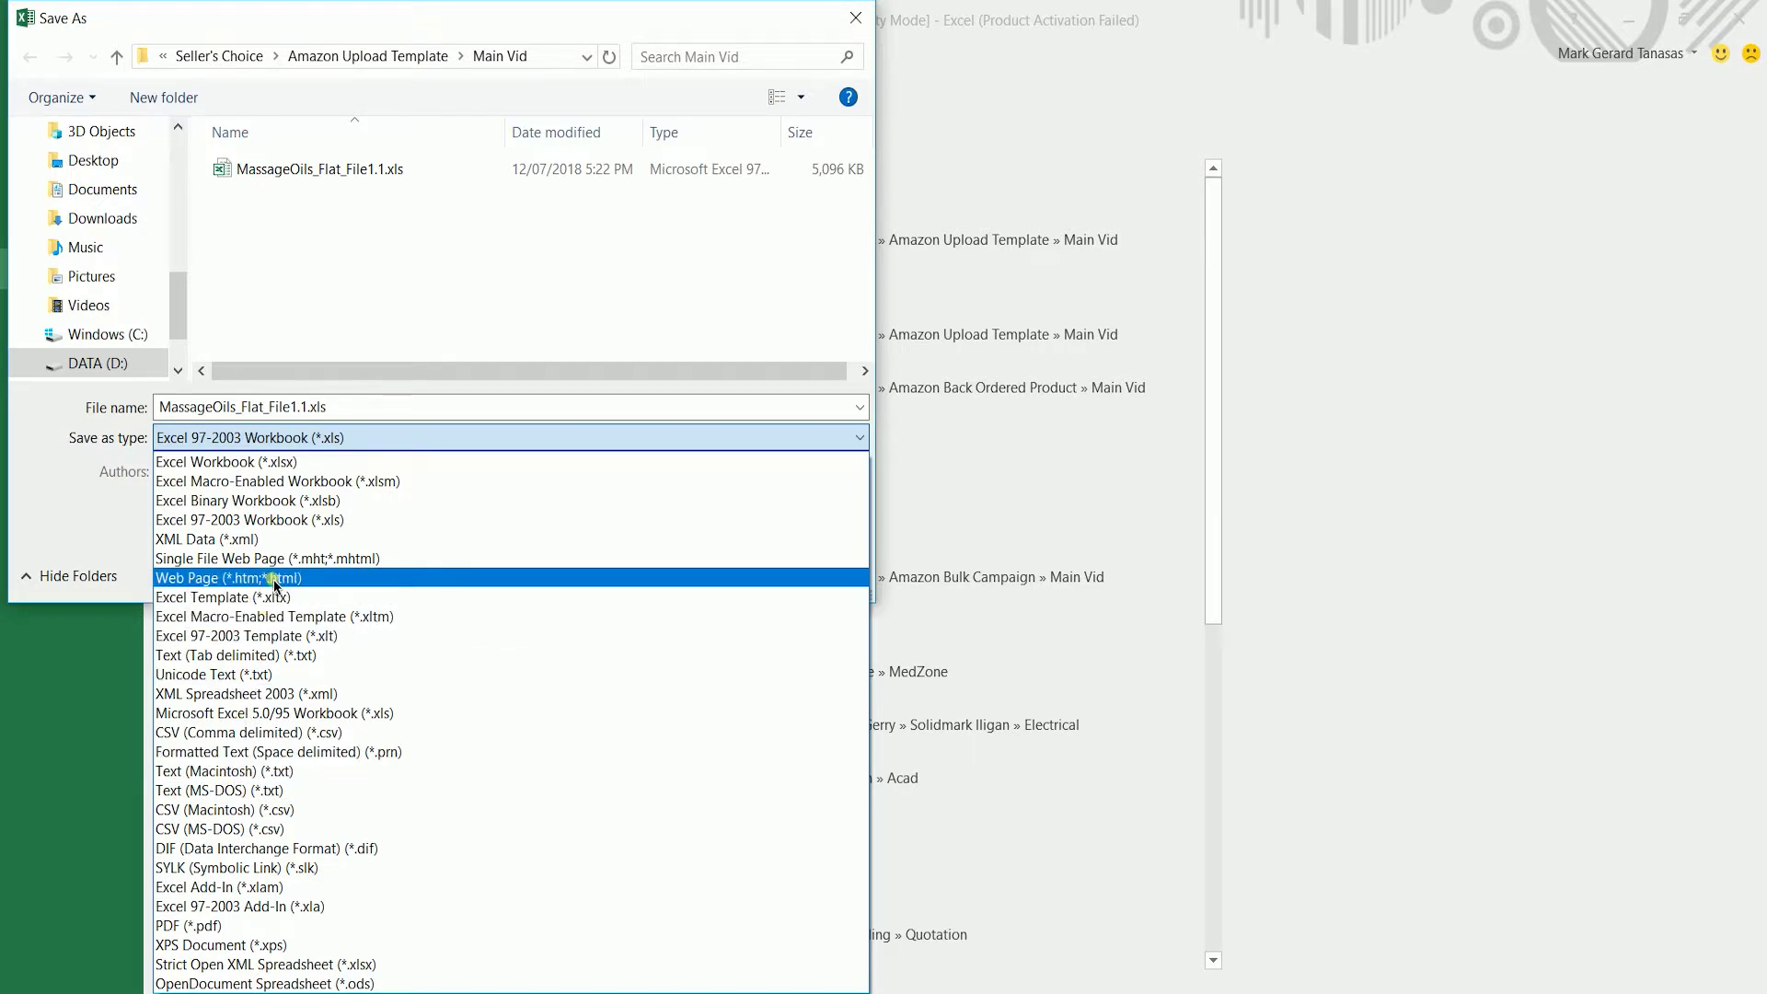
{"action": "left_click", "coordinate": [278, 655]}
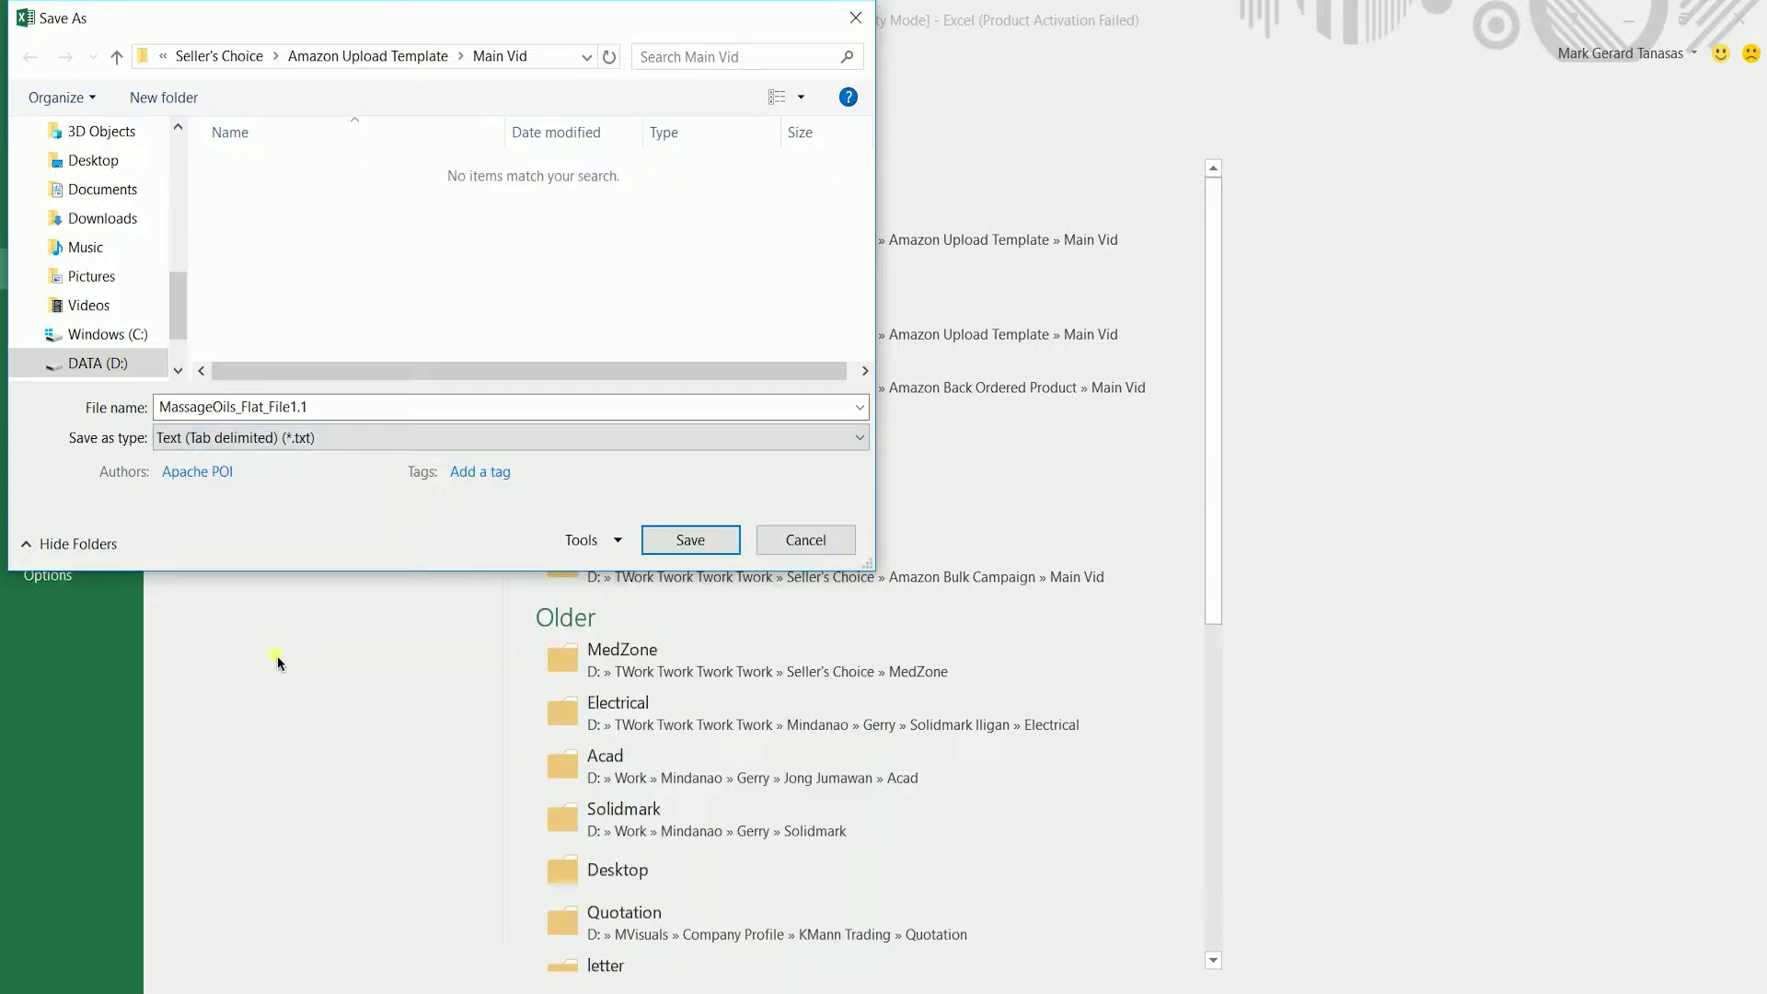
{"action": "left_click", "coordinate": [686, 545]}
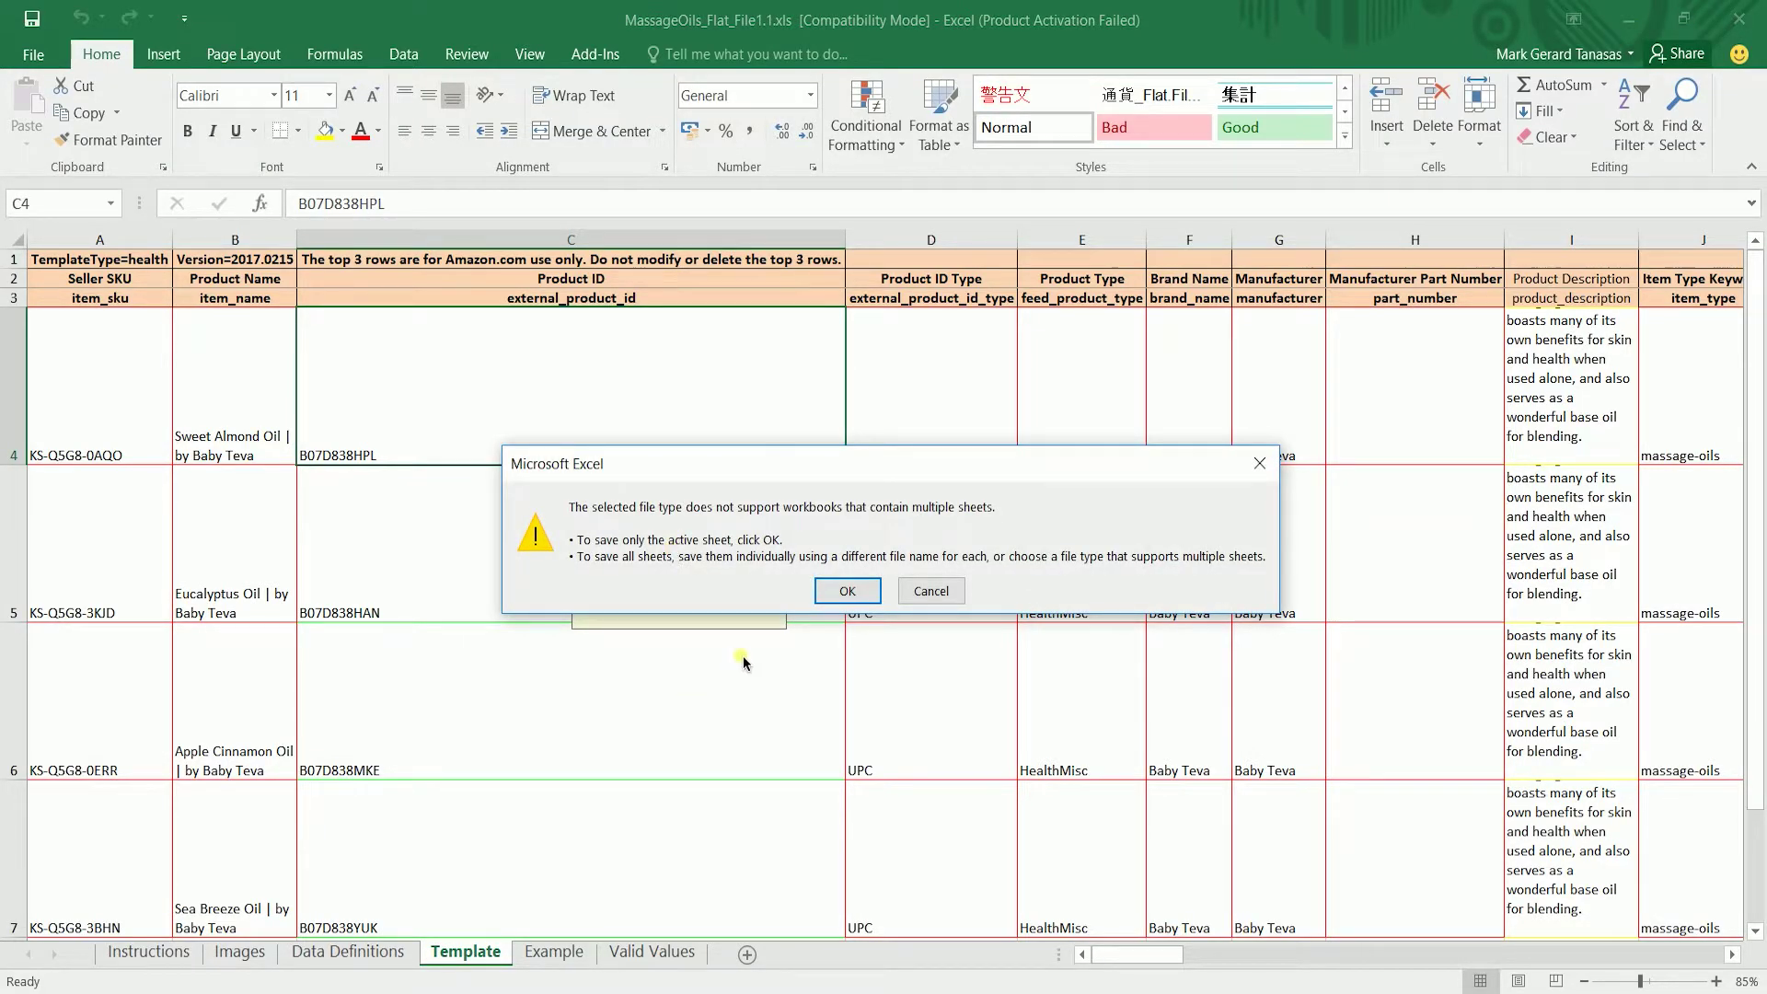
{"action": "left_click", "coordinate": [837, 586]}
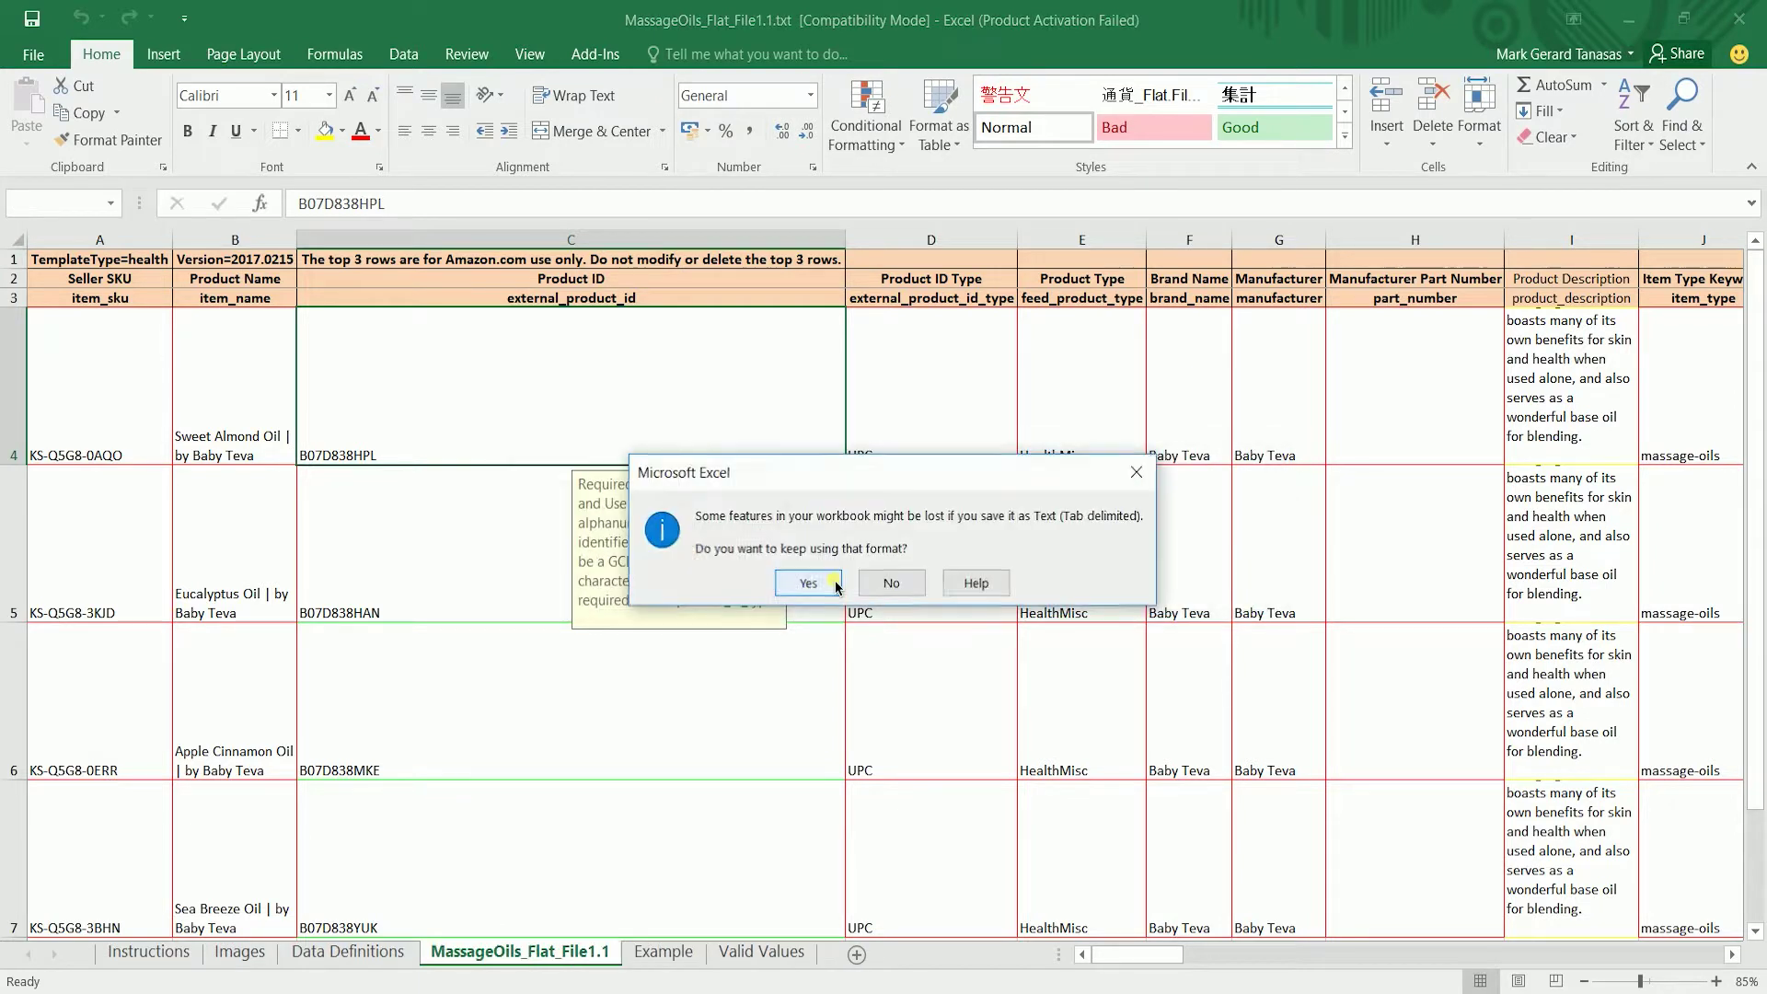
{"action": "left_click", "coordinate": [839, 585]}
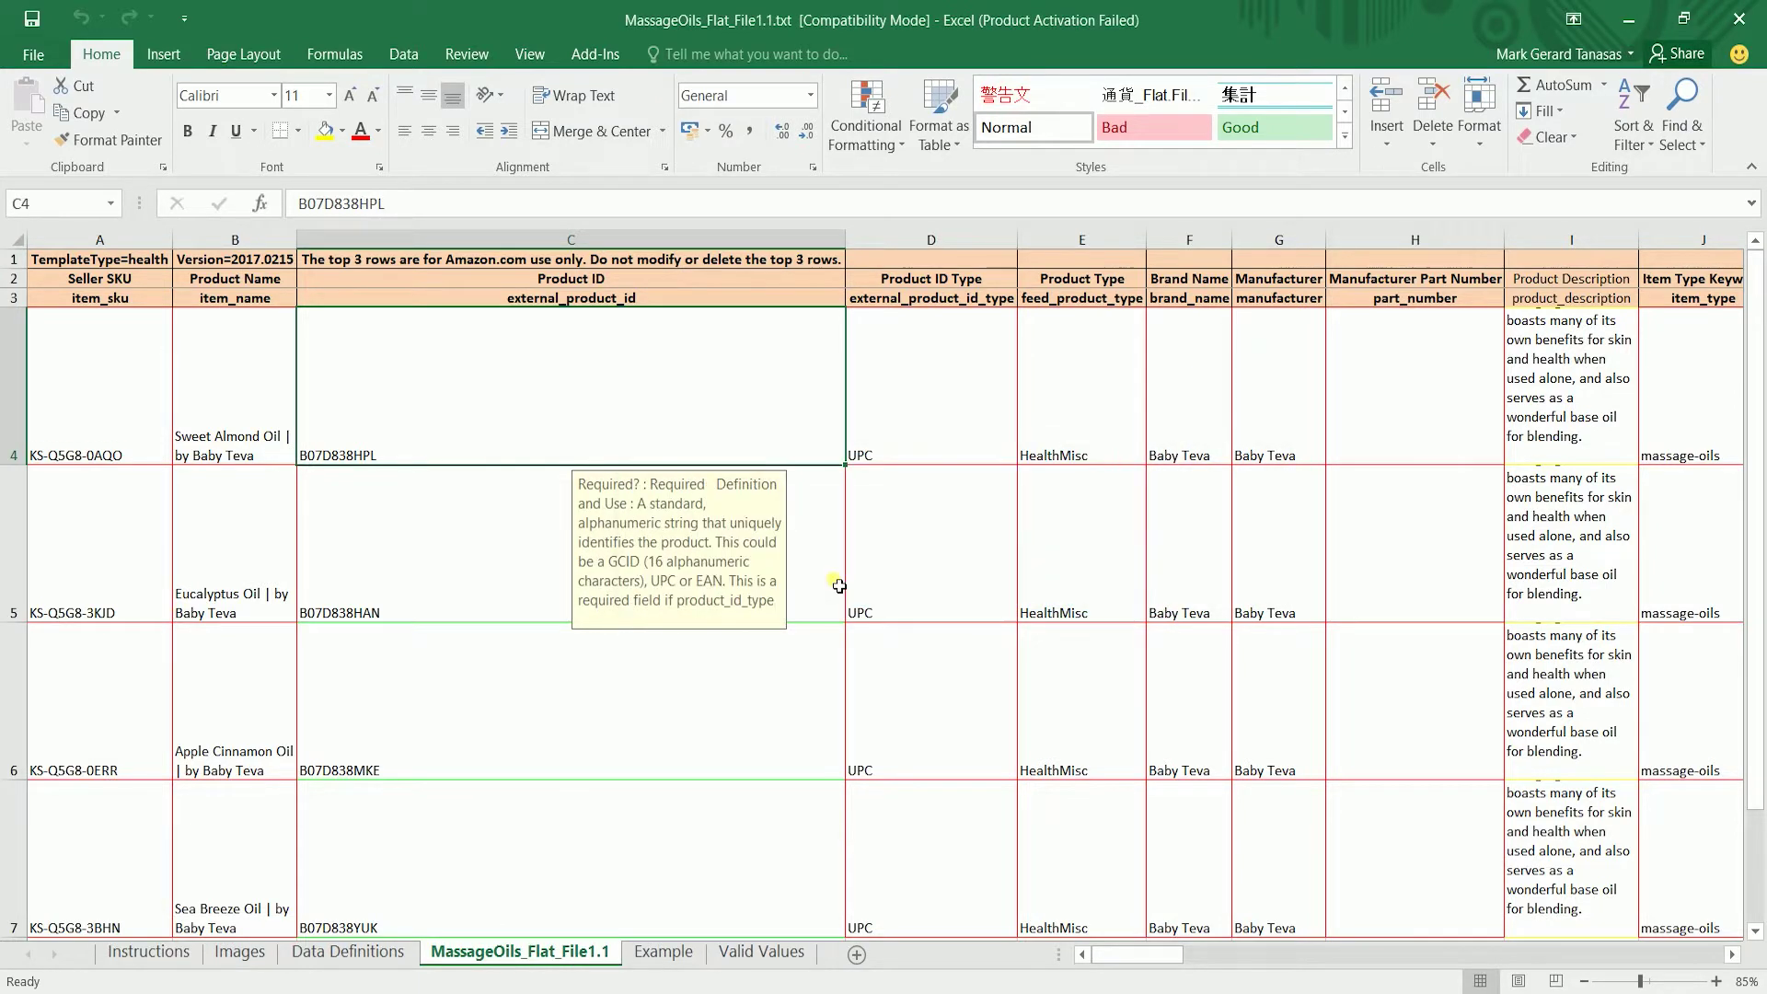
Step: Close Excel, saving the tab-delimited text file again
{"action": "left_click", "coordinate": [1738, 19]}
{"action": "left_click", "coordinate": [804, 540]}
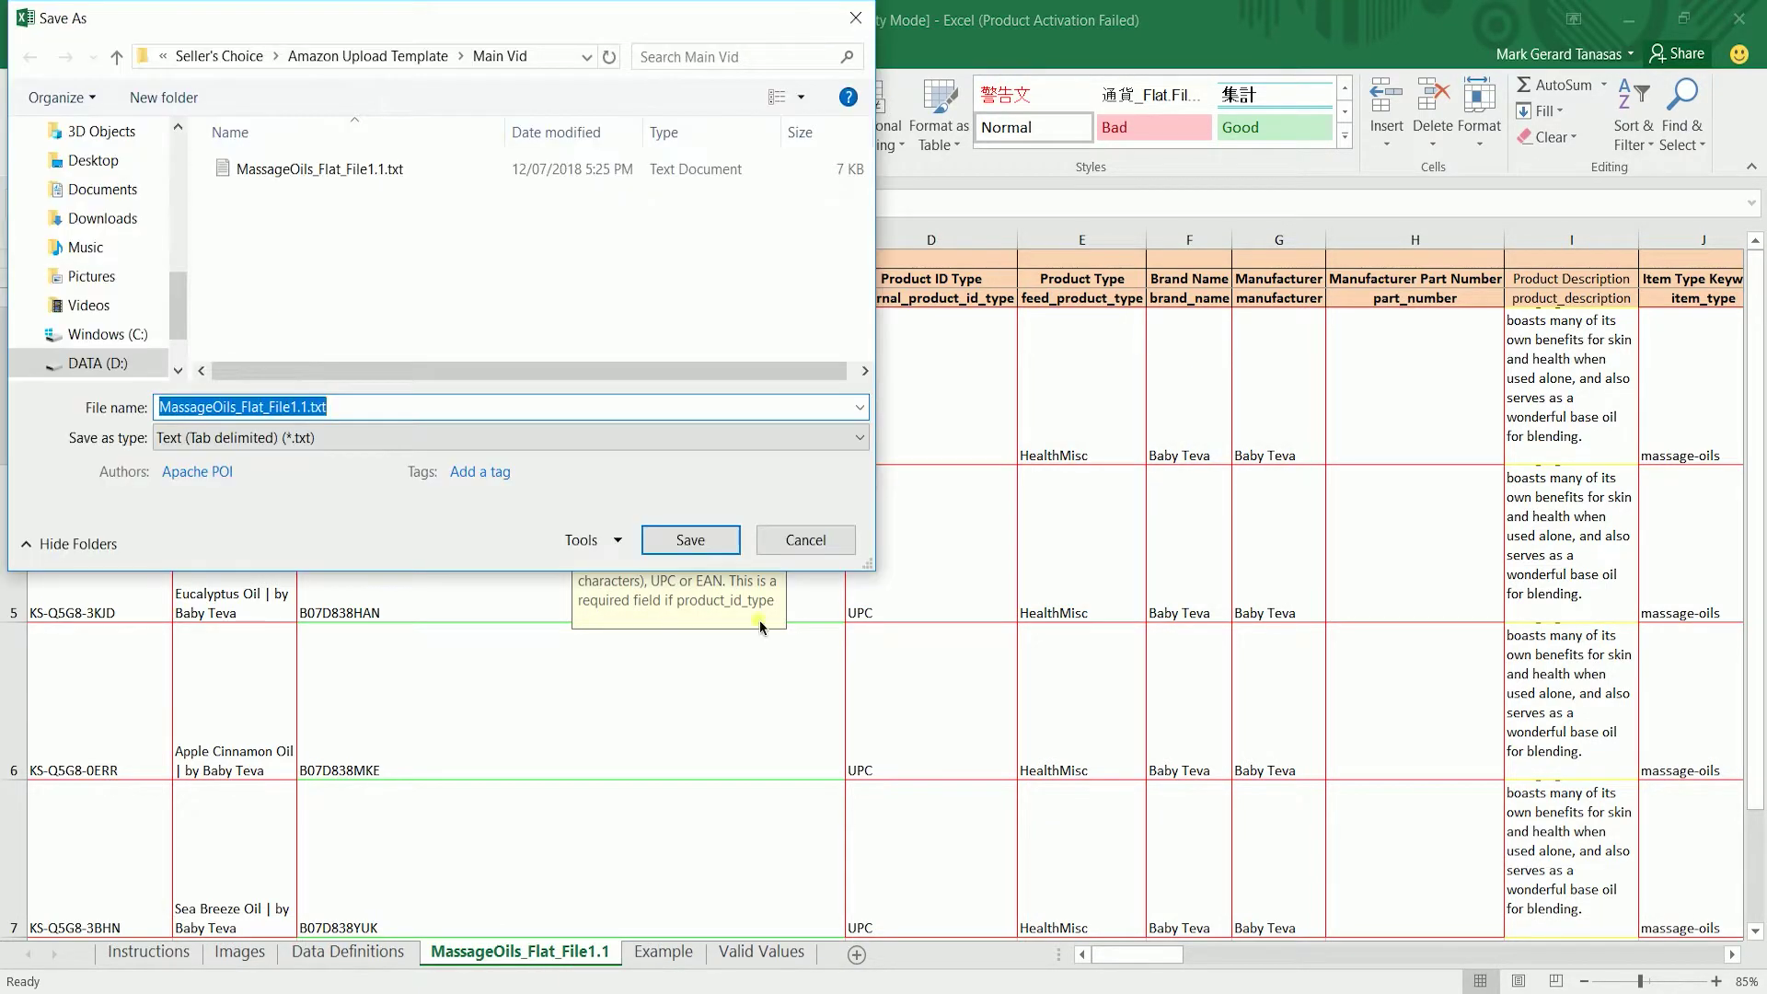
{"action": "left_click", "coordinate": [702, 550]}
Step: Confirm the save to finish closing Excel, then go to Inventory > Add Products via Upload in Seller Central
{"action": "left_click", "coordinate": [797, 546]}
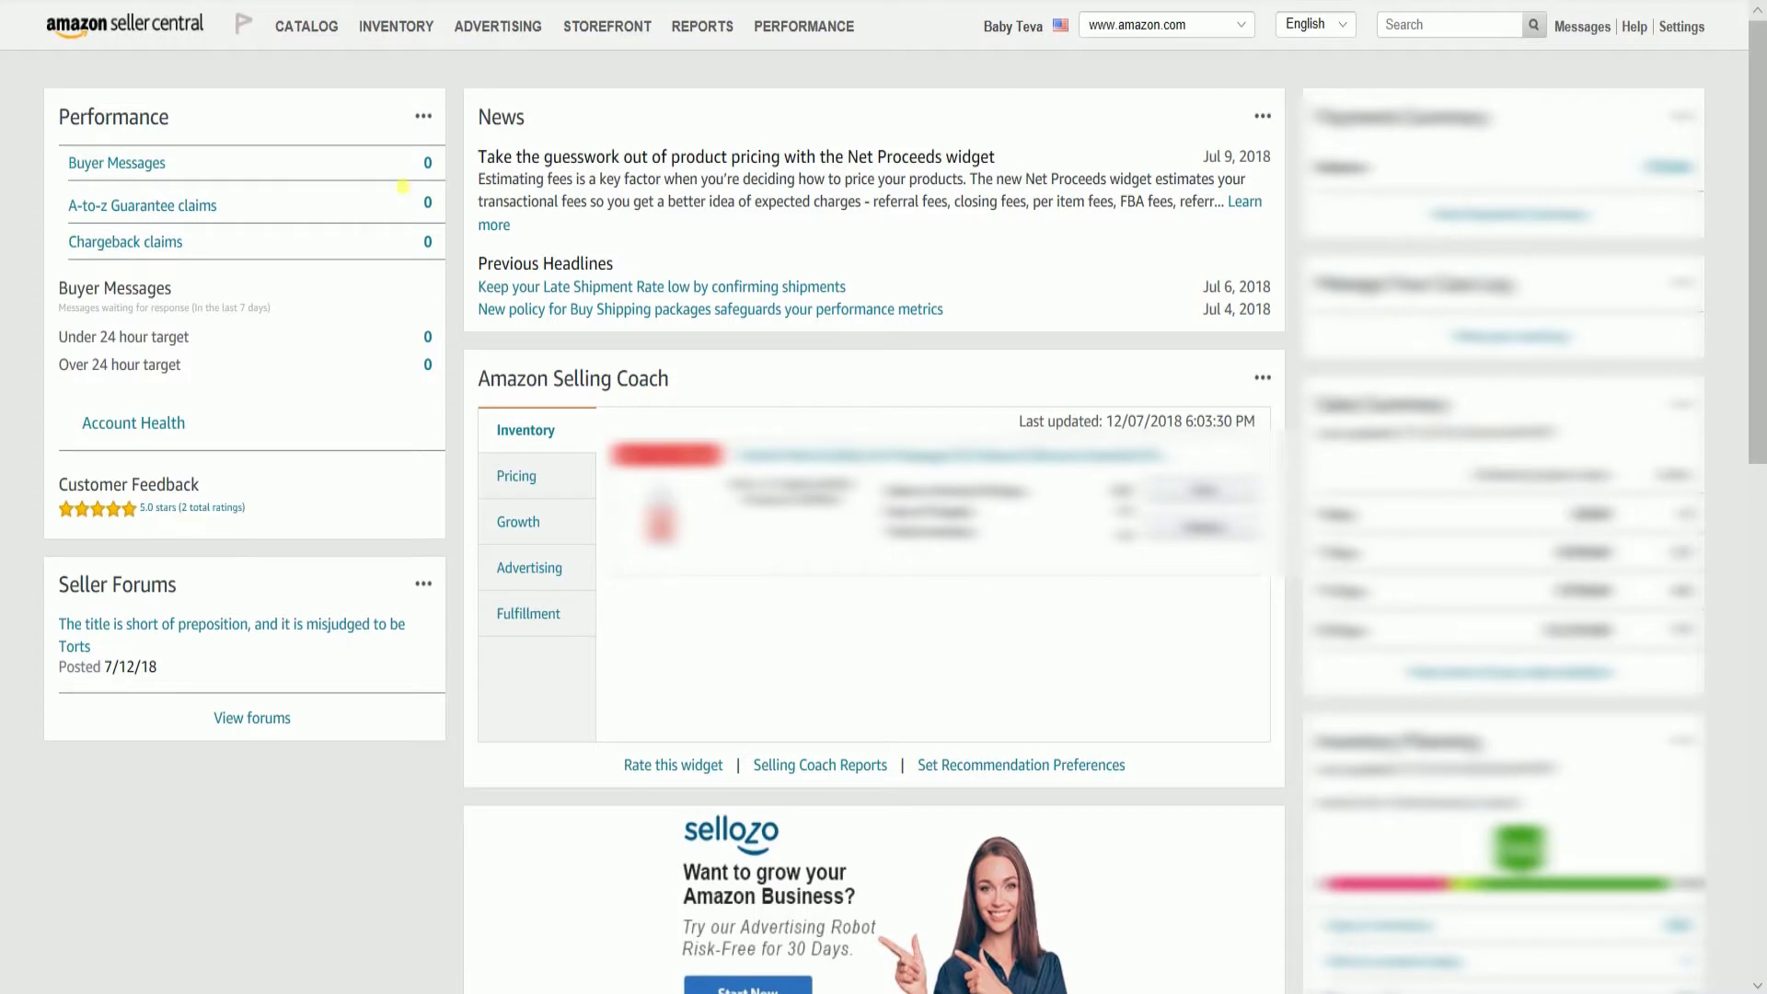
{"action": "mouse_move", "coordinate": [408, 26]}
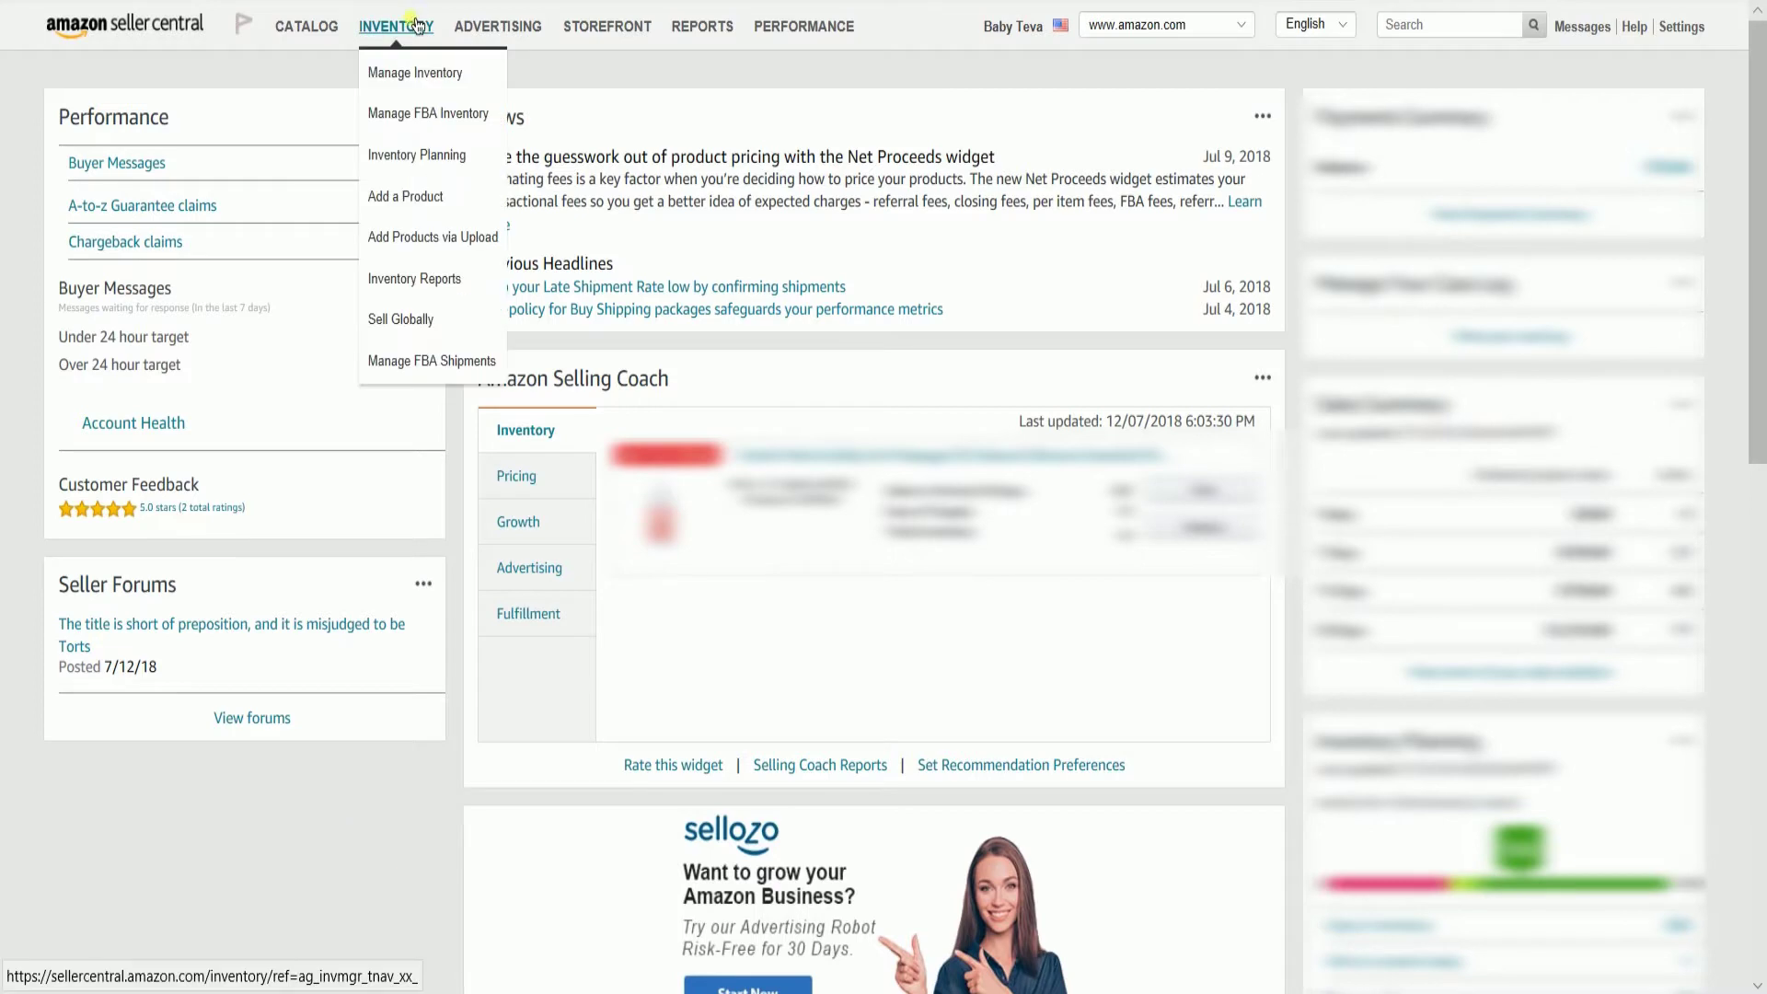
{"action": "left_click", "coordinate": [425, 241]}
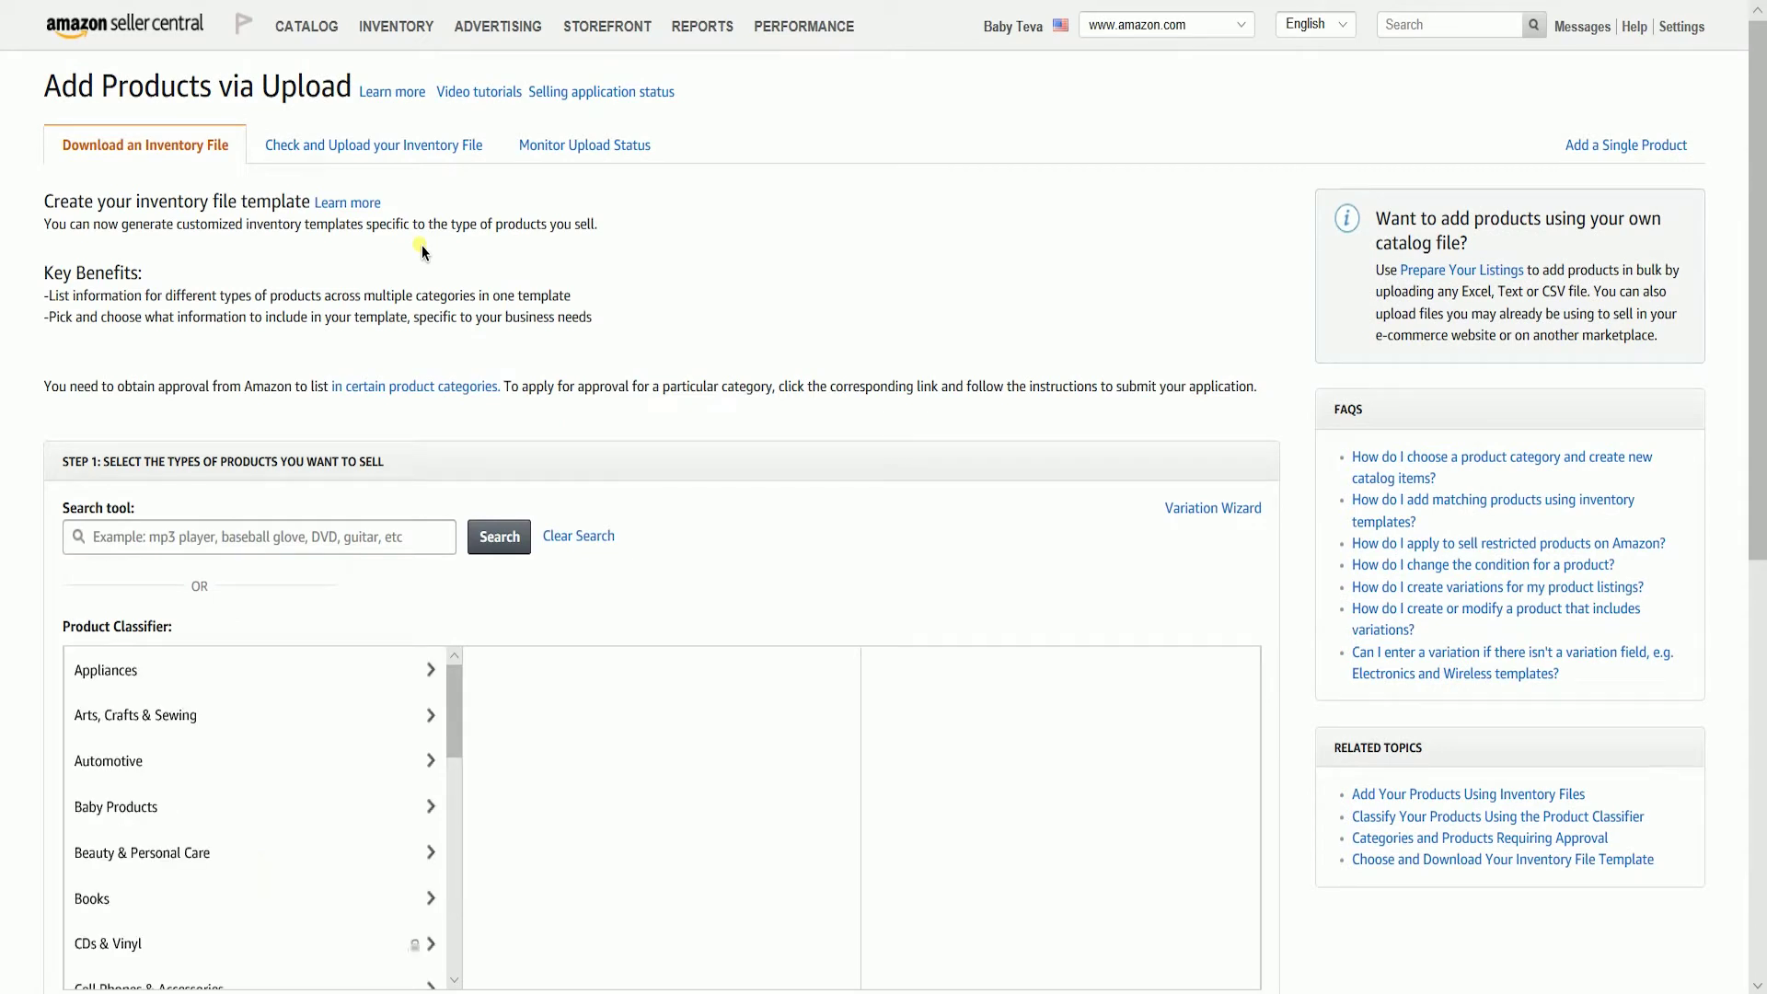
Step: On Check and Upload, choose Inventory Files for non-Media Categories and select MassageOils_Flat_File1.1.txt to check
{"action": "left_click", "coordinate": [405, 150]}
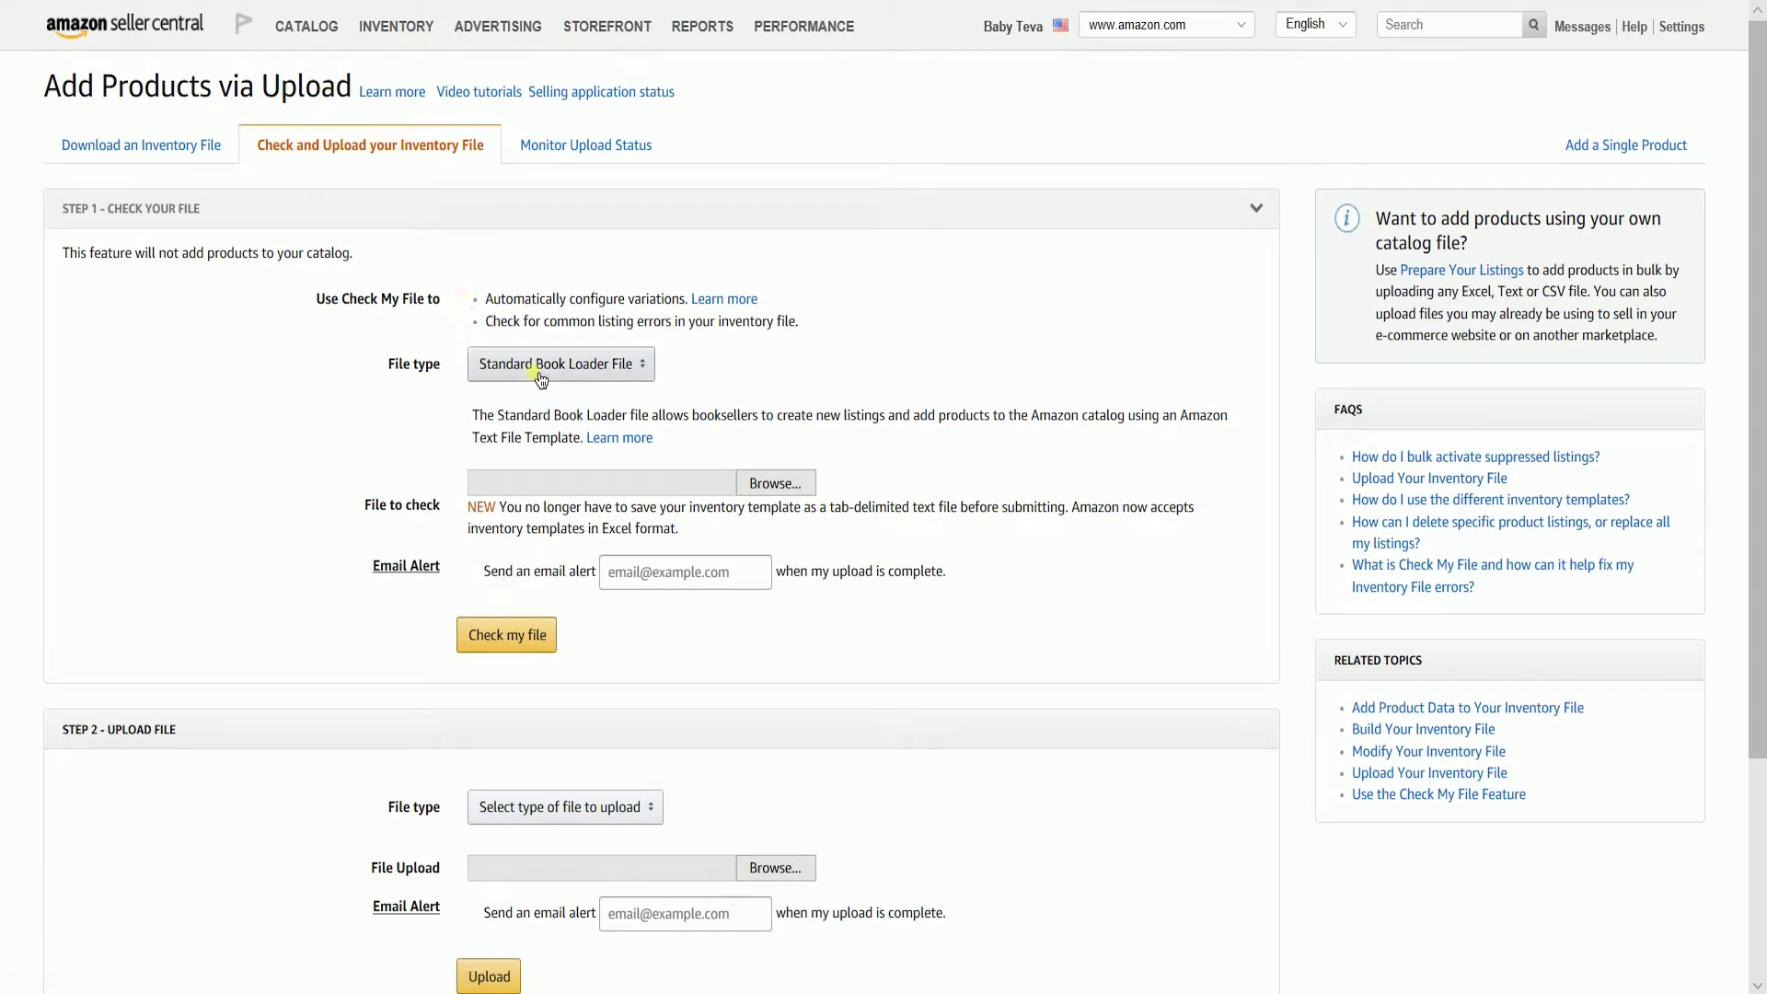
{"action": "left_click", "coordinate": [541, 379]}
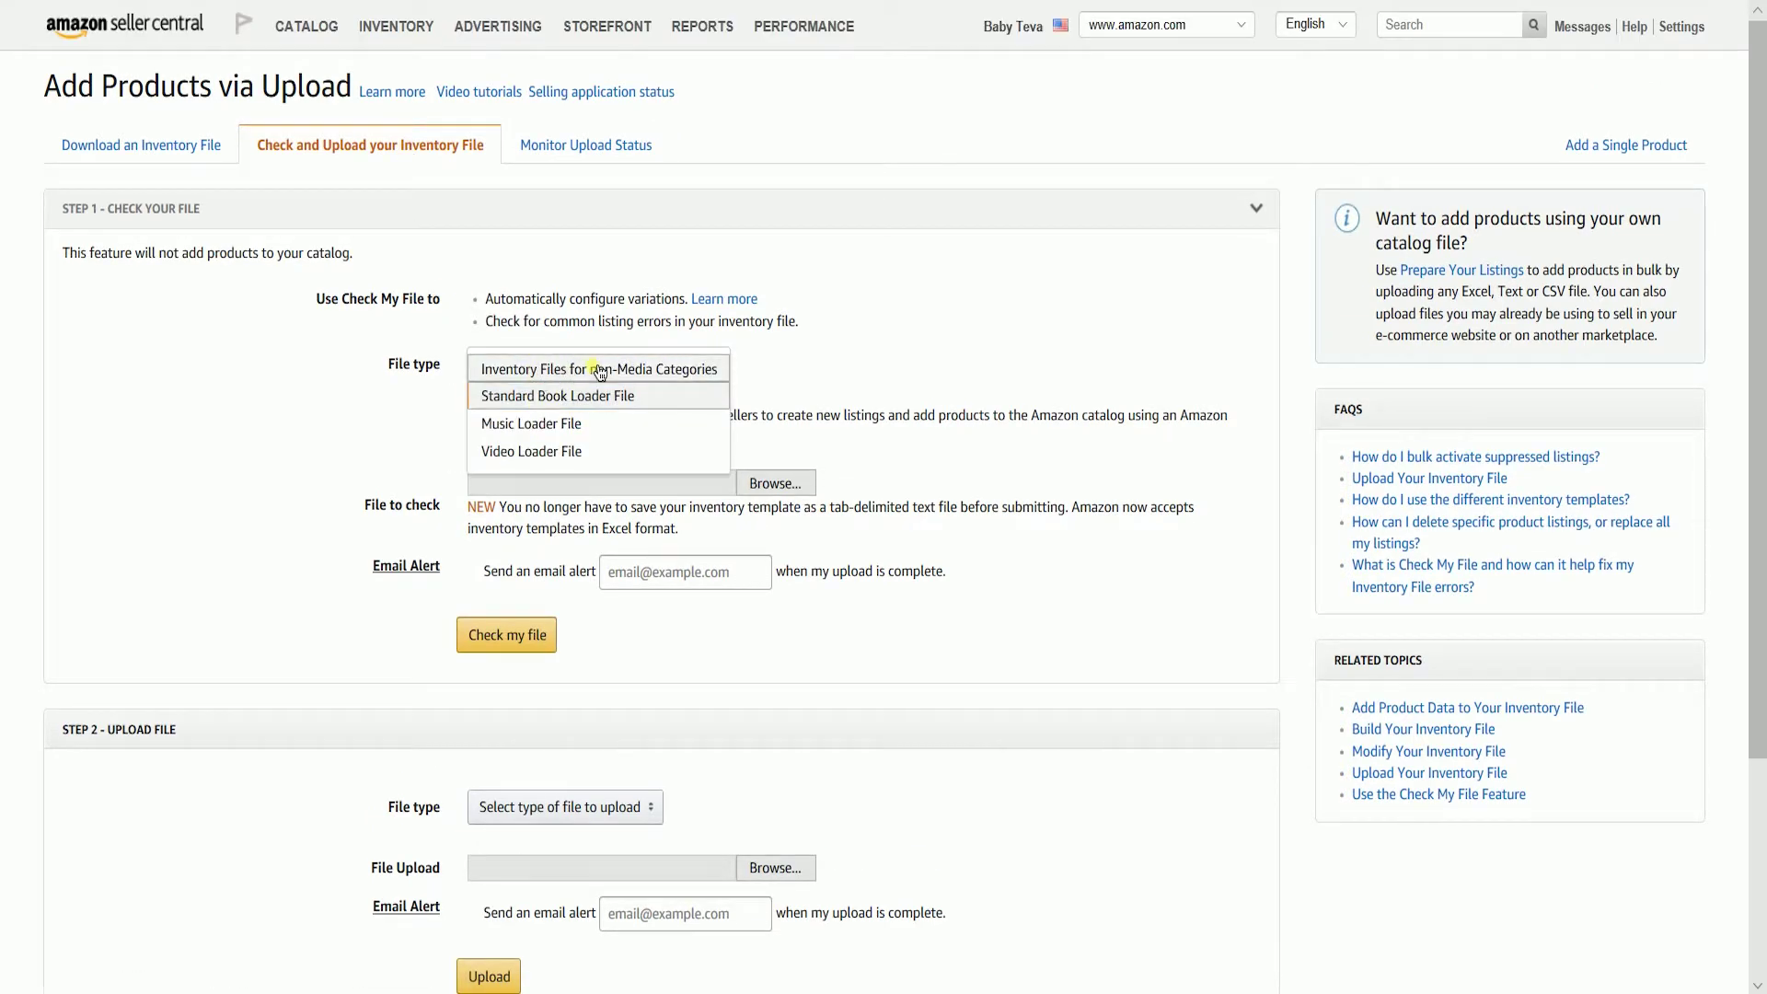
{"action": "left_click", "coordinate": [717, 370]}
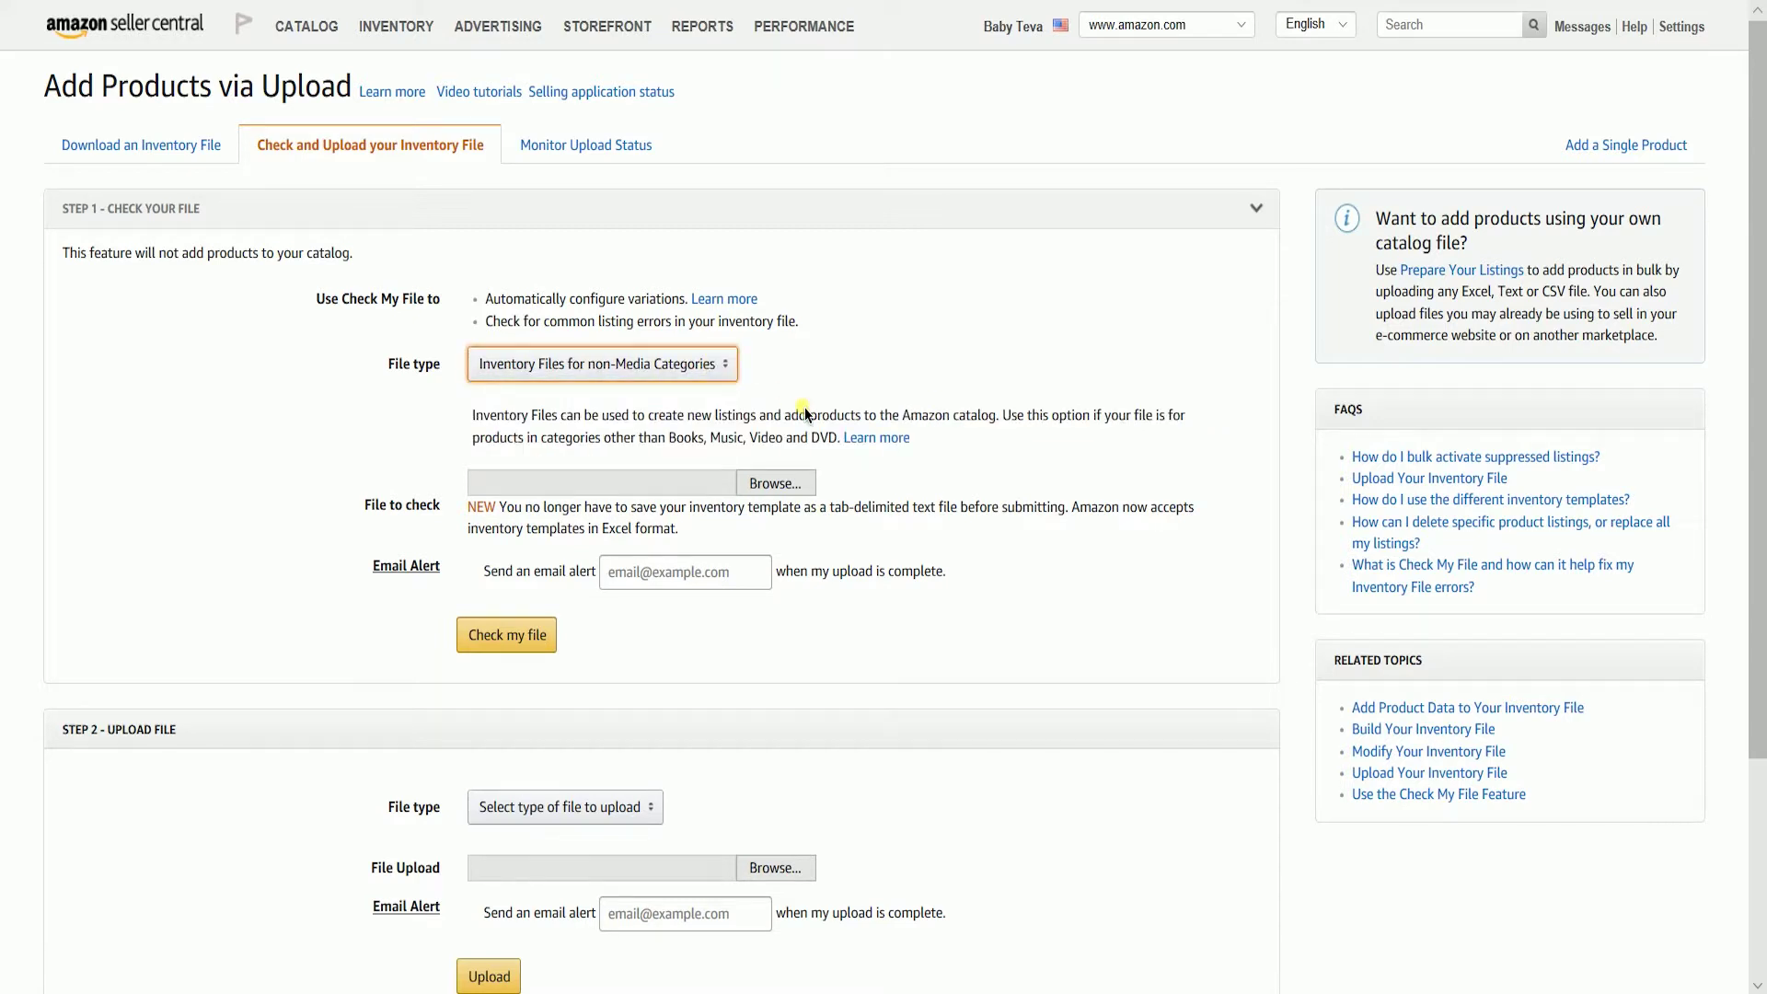
{"action": "left_click", "coordinate": [784, 483]}
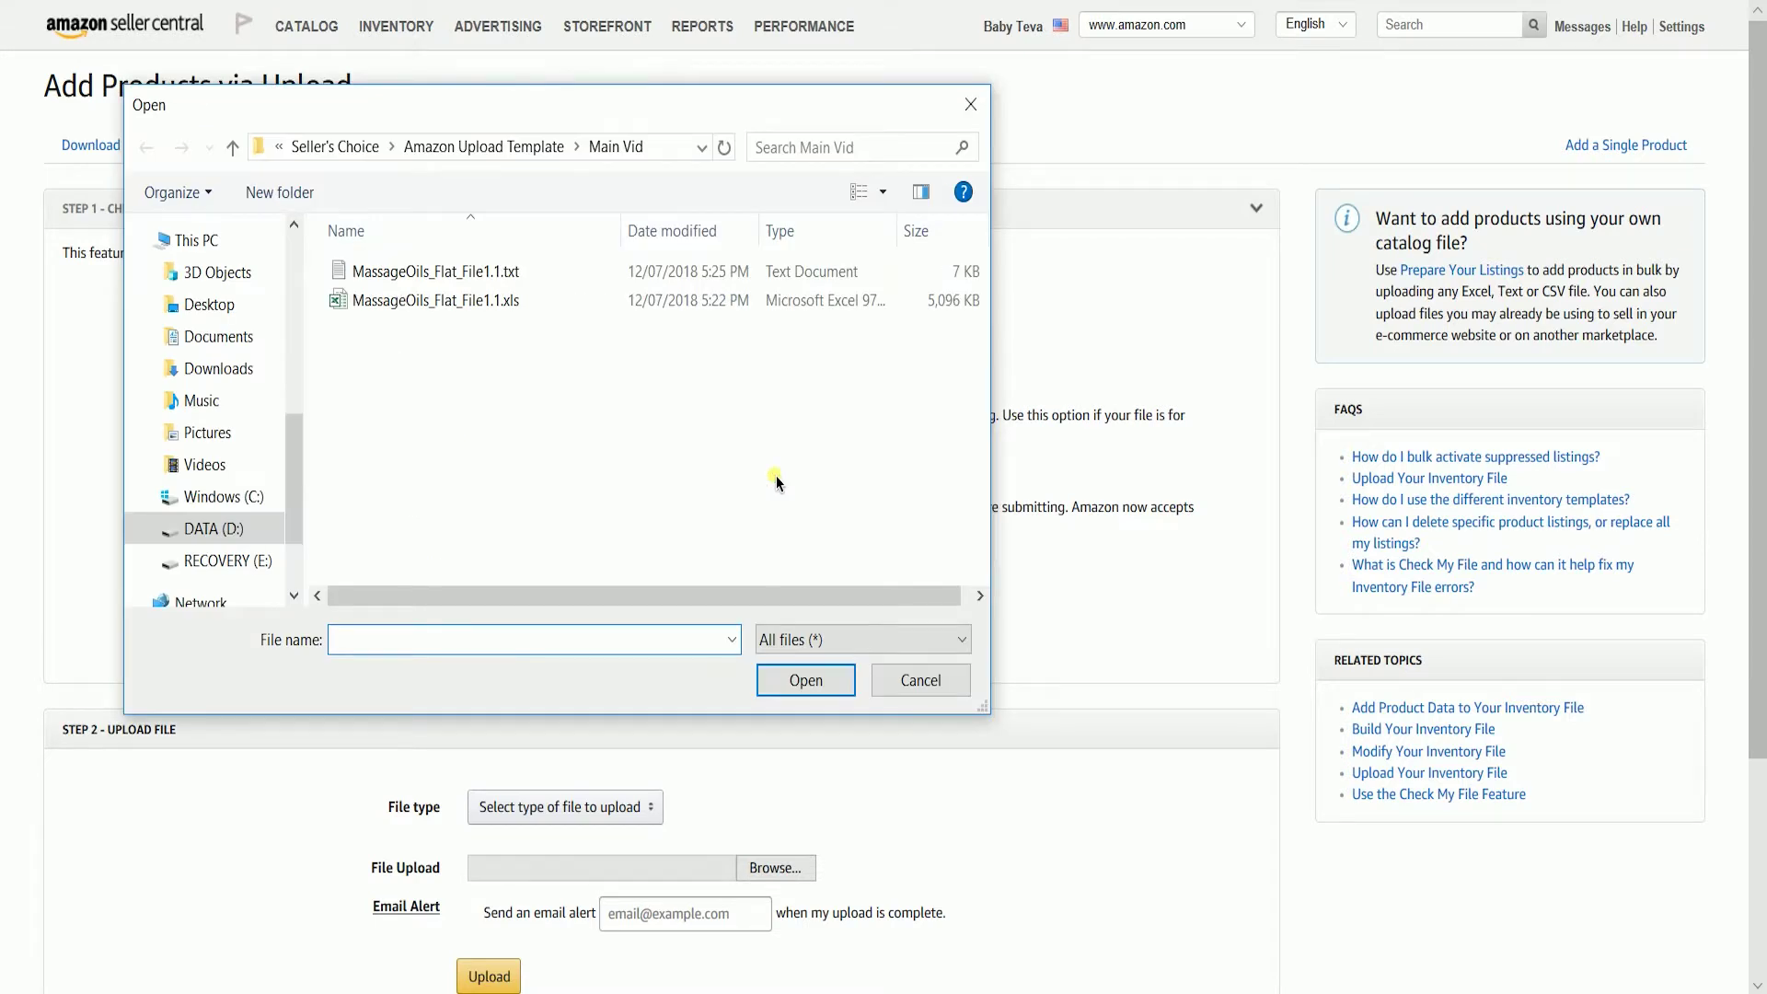
{"action": "double_click", "coordinate": [545, 276]}
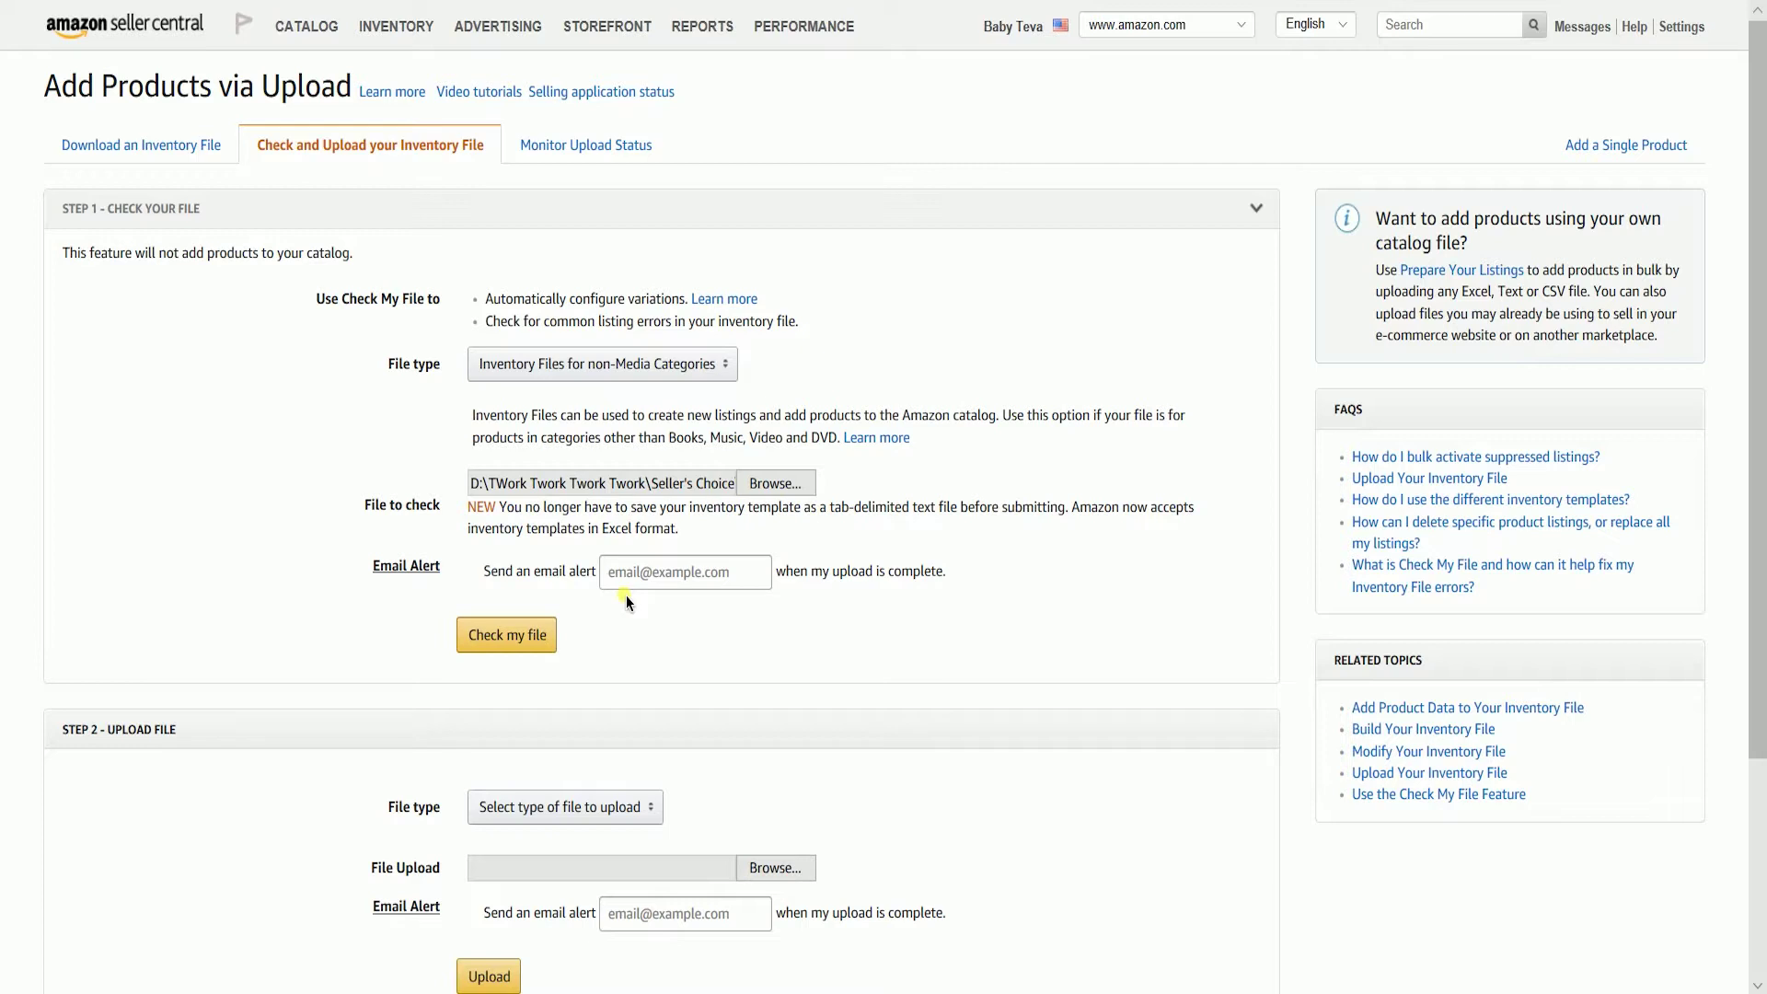
Step: Run Check my file and confirm 4 records processed with 0 warnings and 0 errors
{"action": "left_click", "coordinate": [542, 653]}
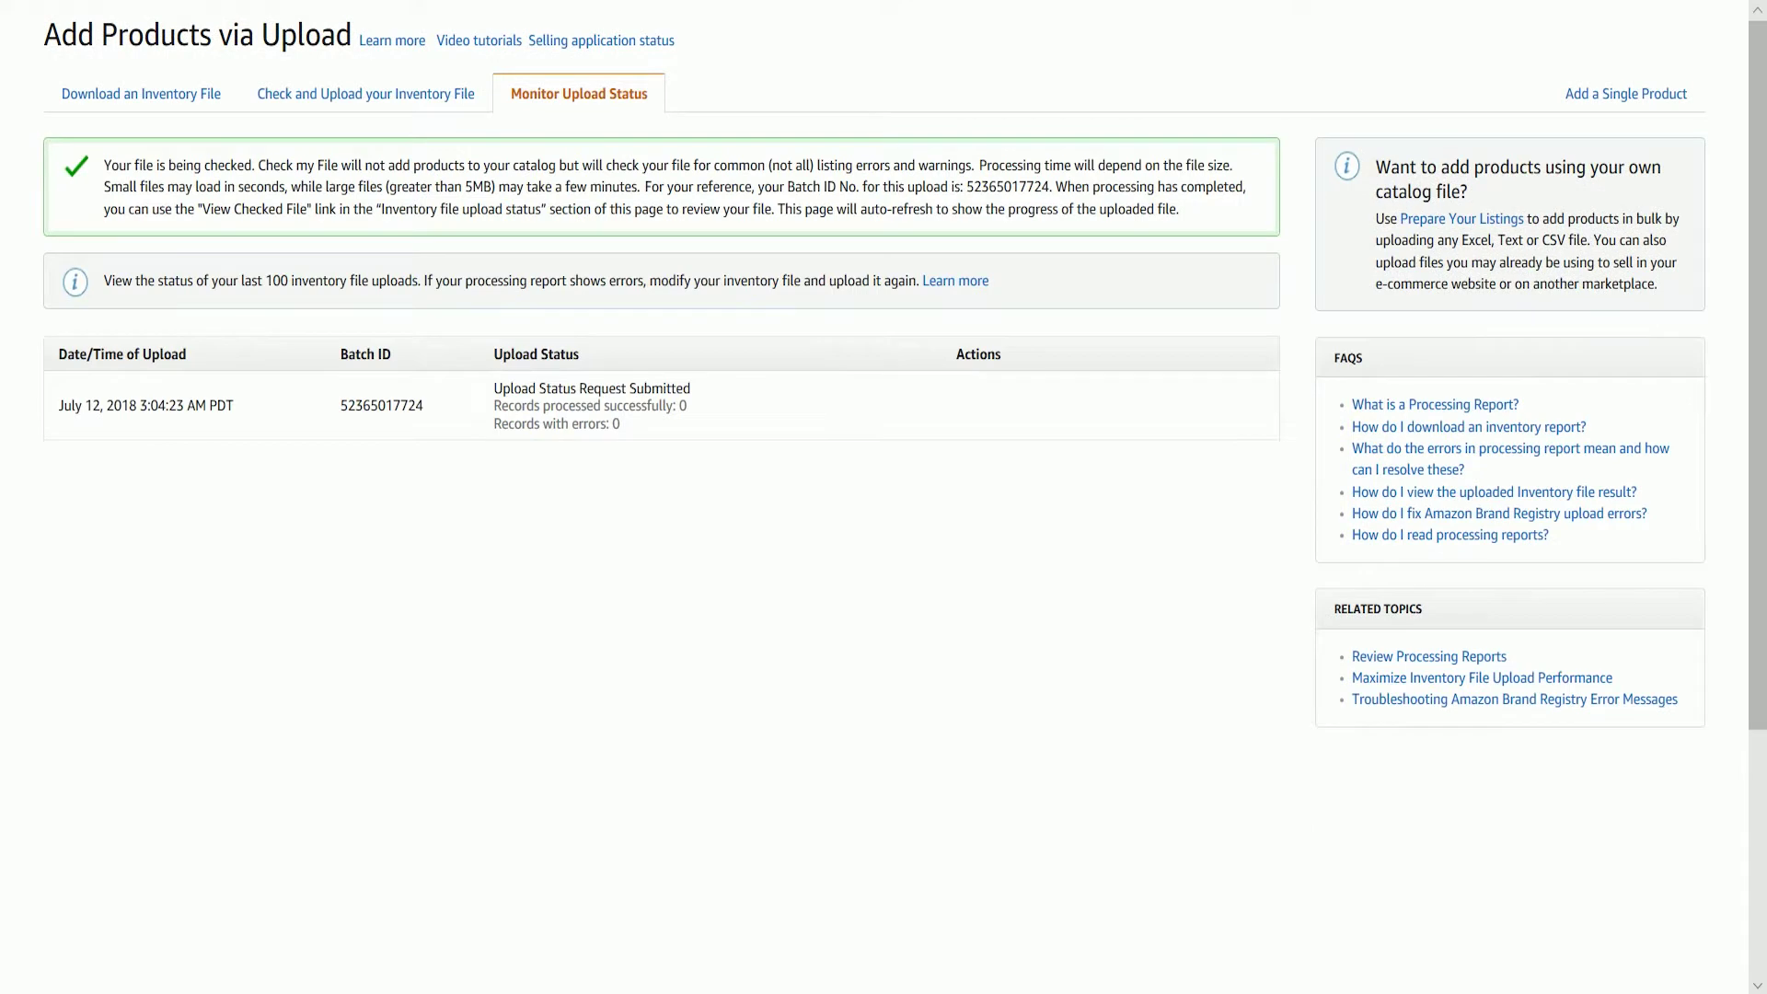
{"action": "scroll", "coordinate": [884, 497], "scroll_direction": "up", "scroll_amount": 1}
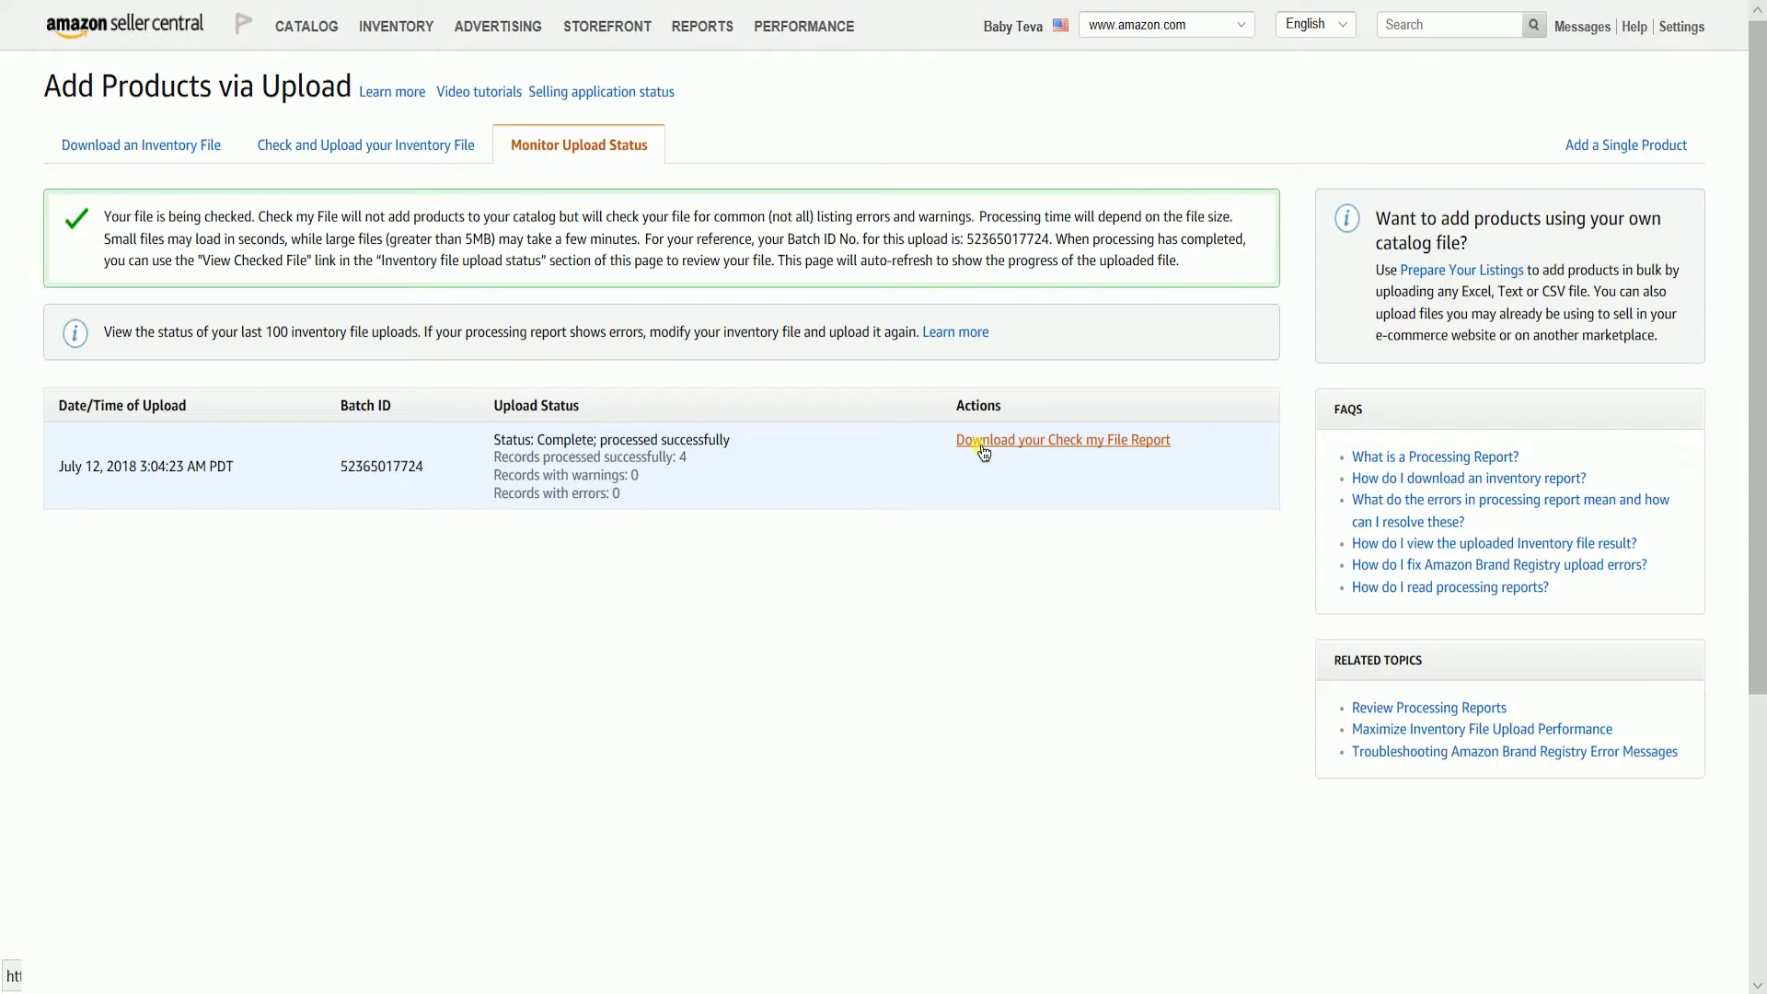
Step: Back on Check and Upload, set the Step 2 file type to Inventory Loader File
{"action": "left_click", "coordinate": [414, 145]}
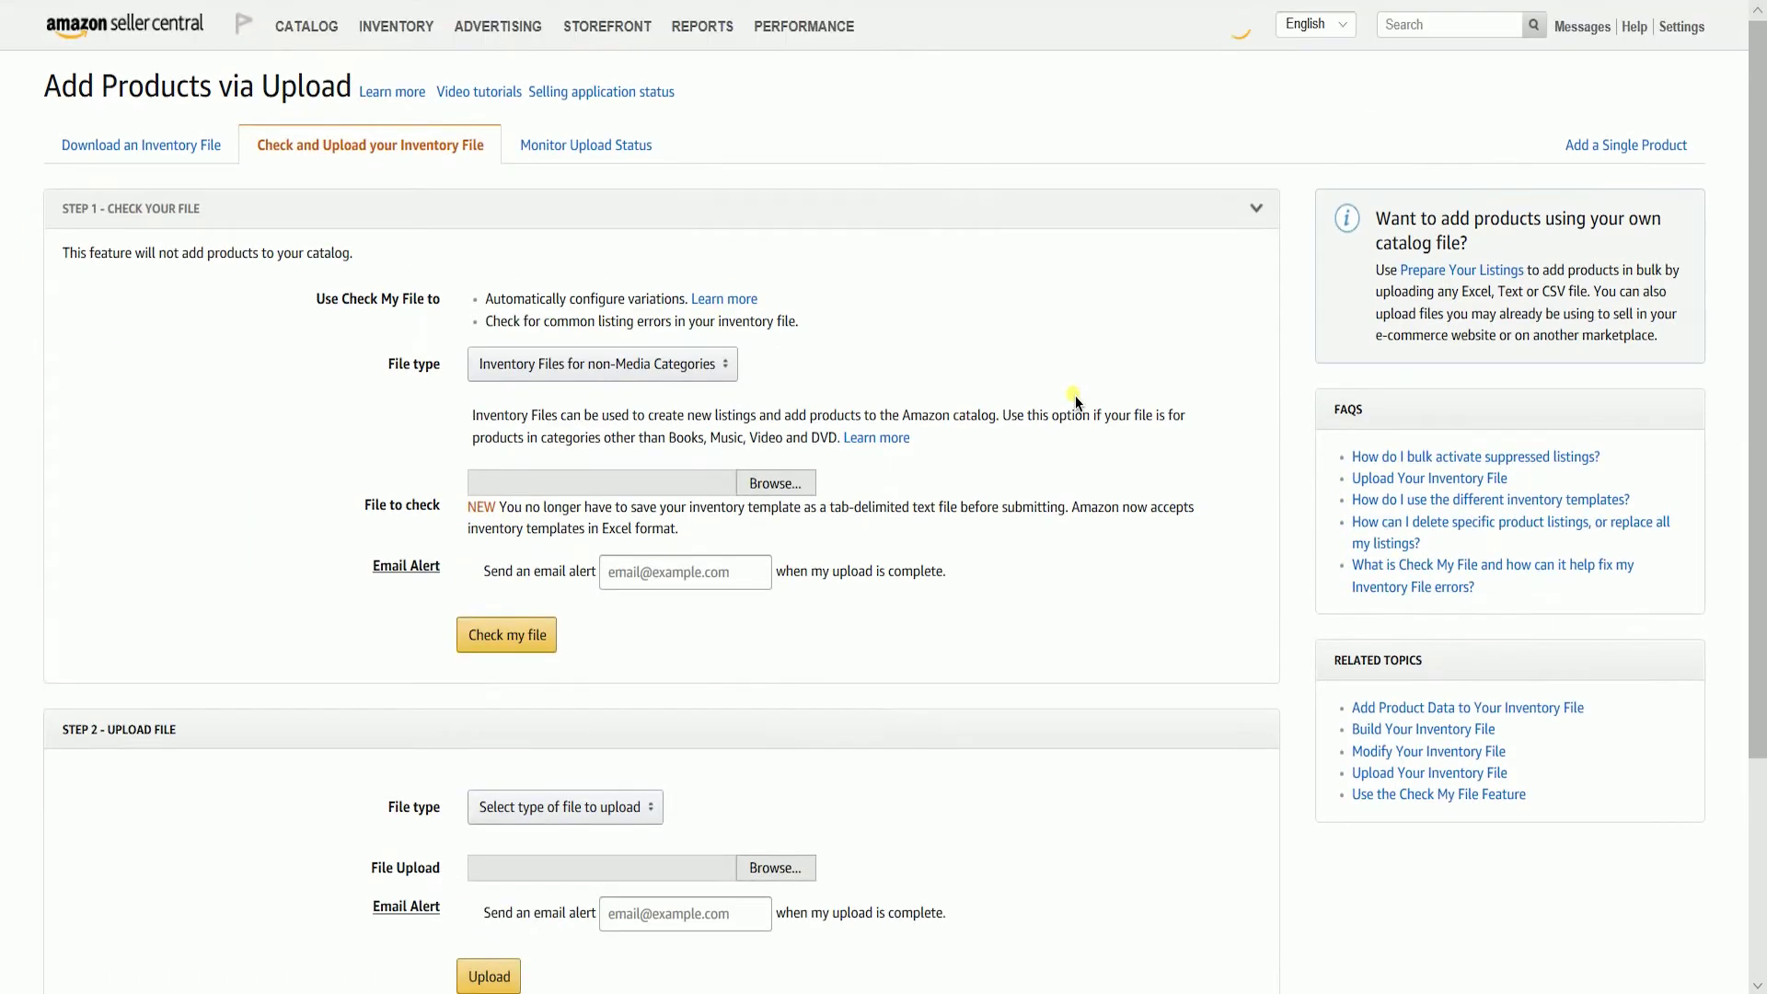
{"action": "scroll", "coordinate": [1076, 402], "scroll_direction": "down", "scroll_amount": 3}
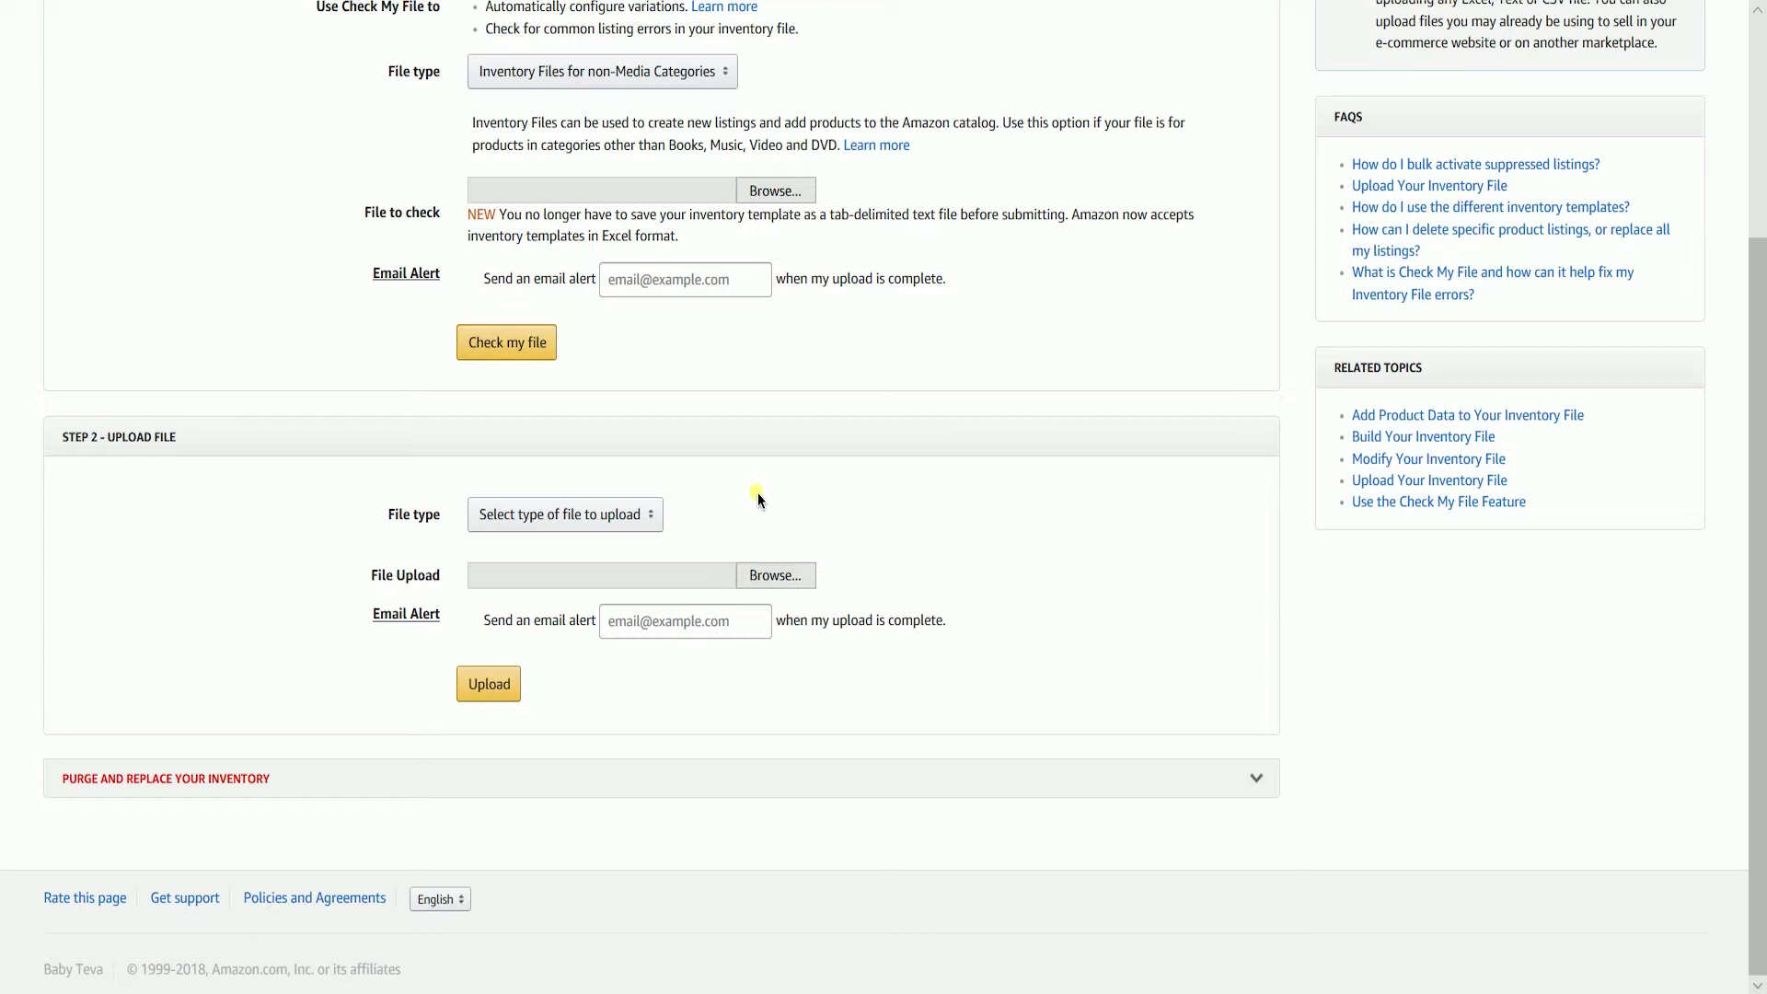
{"action": "left_click", "coordinate": [651, 517]}
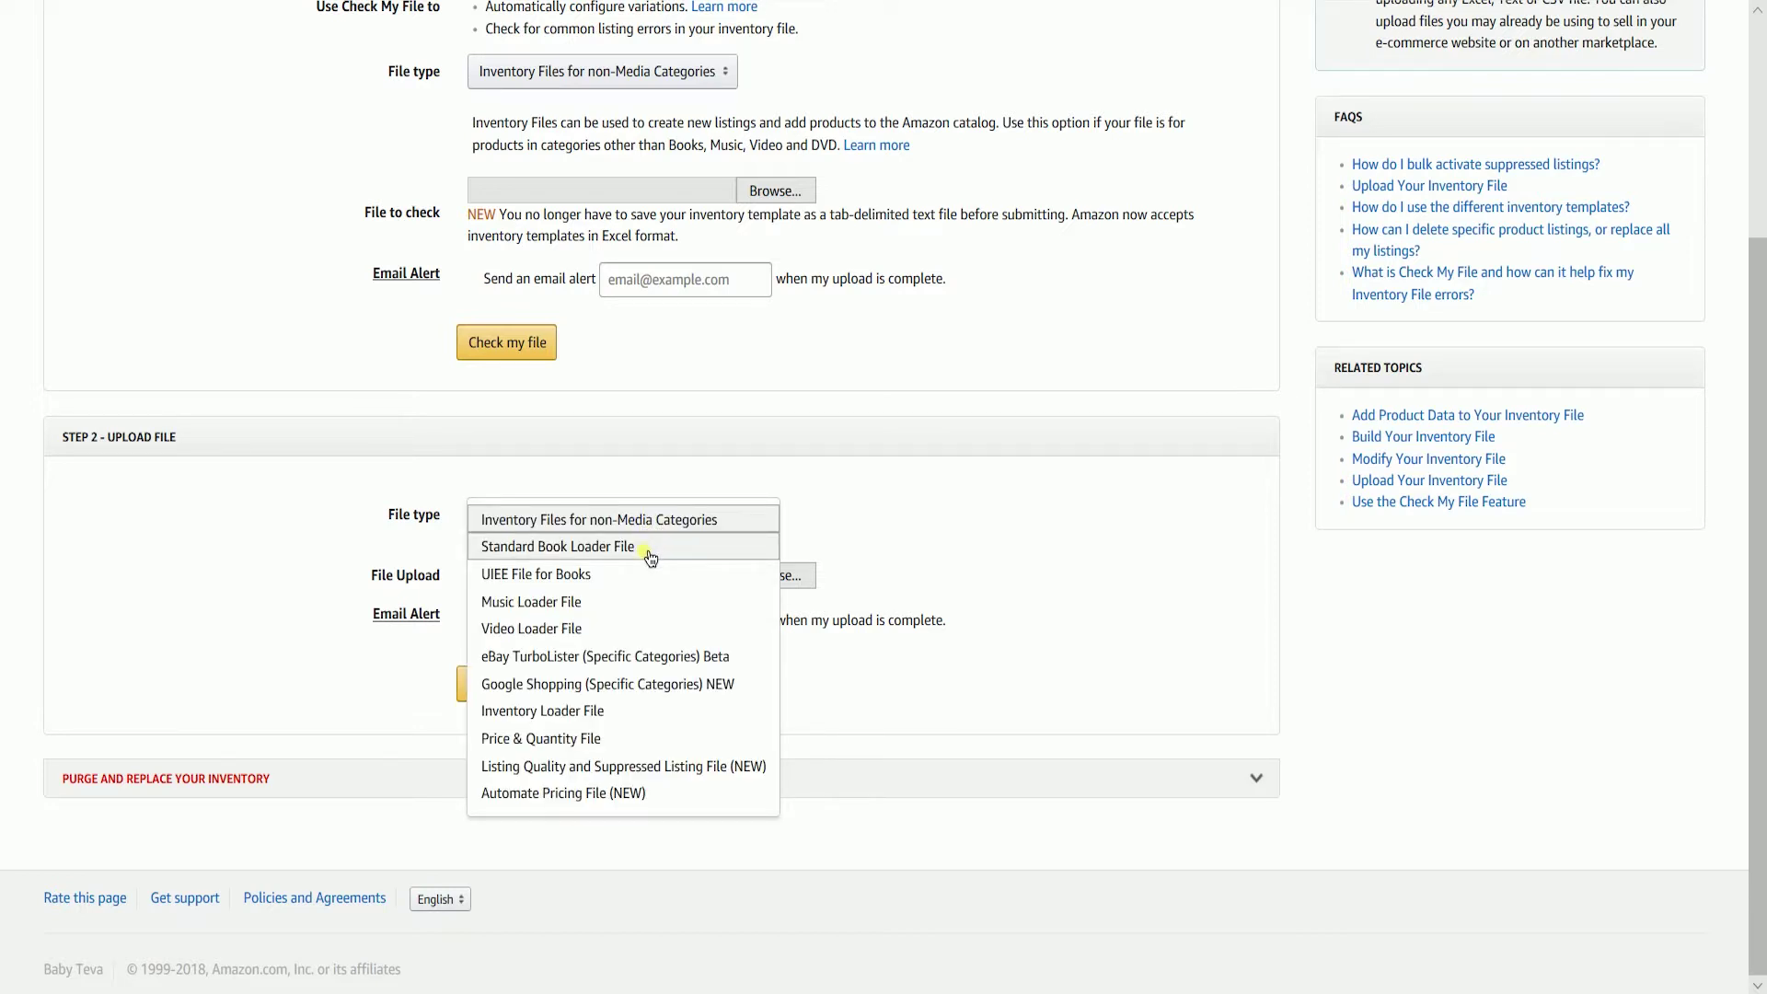
{"action": "left_click", "coordinate": [626, 725]}
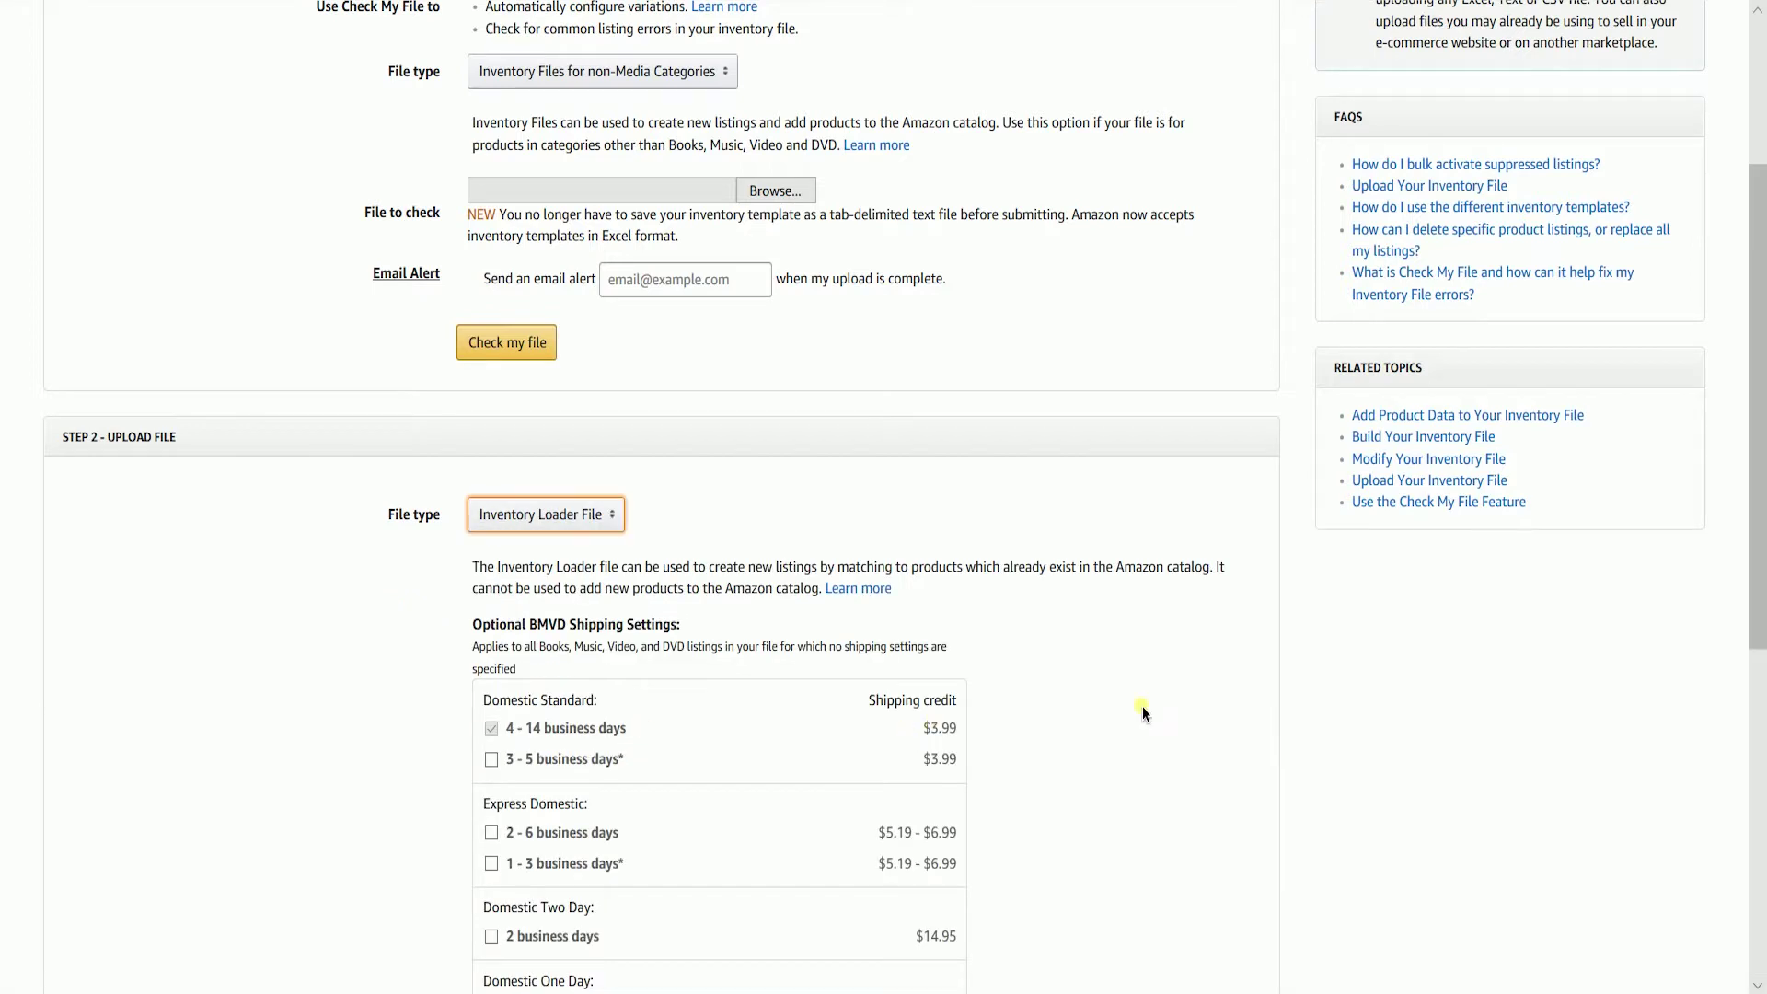
Step: Attach the inventory .txt file for upload and open the Seller's Choice How To page
{"action": "scroll", "coordinate": [1162, 692], "scroll_direction": "down", "scroll_amount": 6}
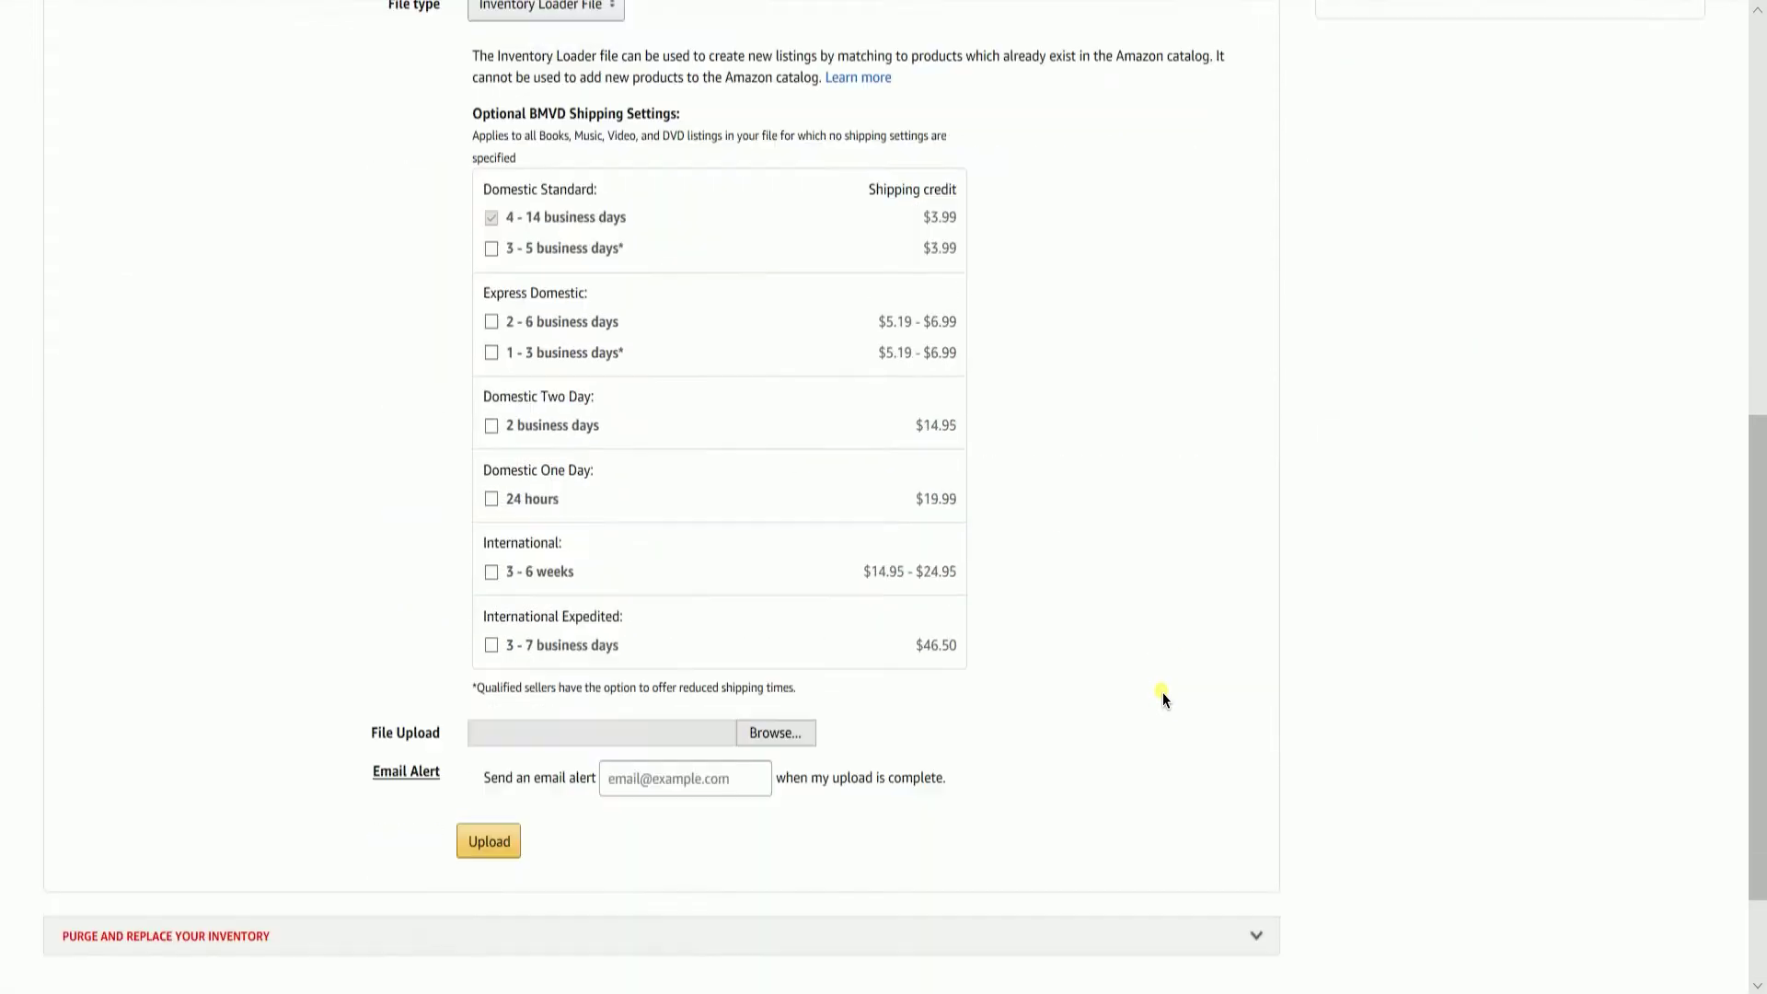
{"action": "left_click", "coordinate": [793, 657]}
{"action": "double_click", "coordinate": [633, 264]}
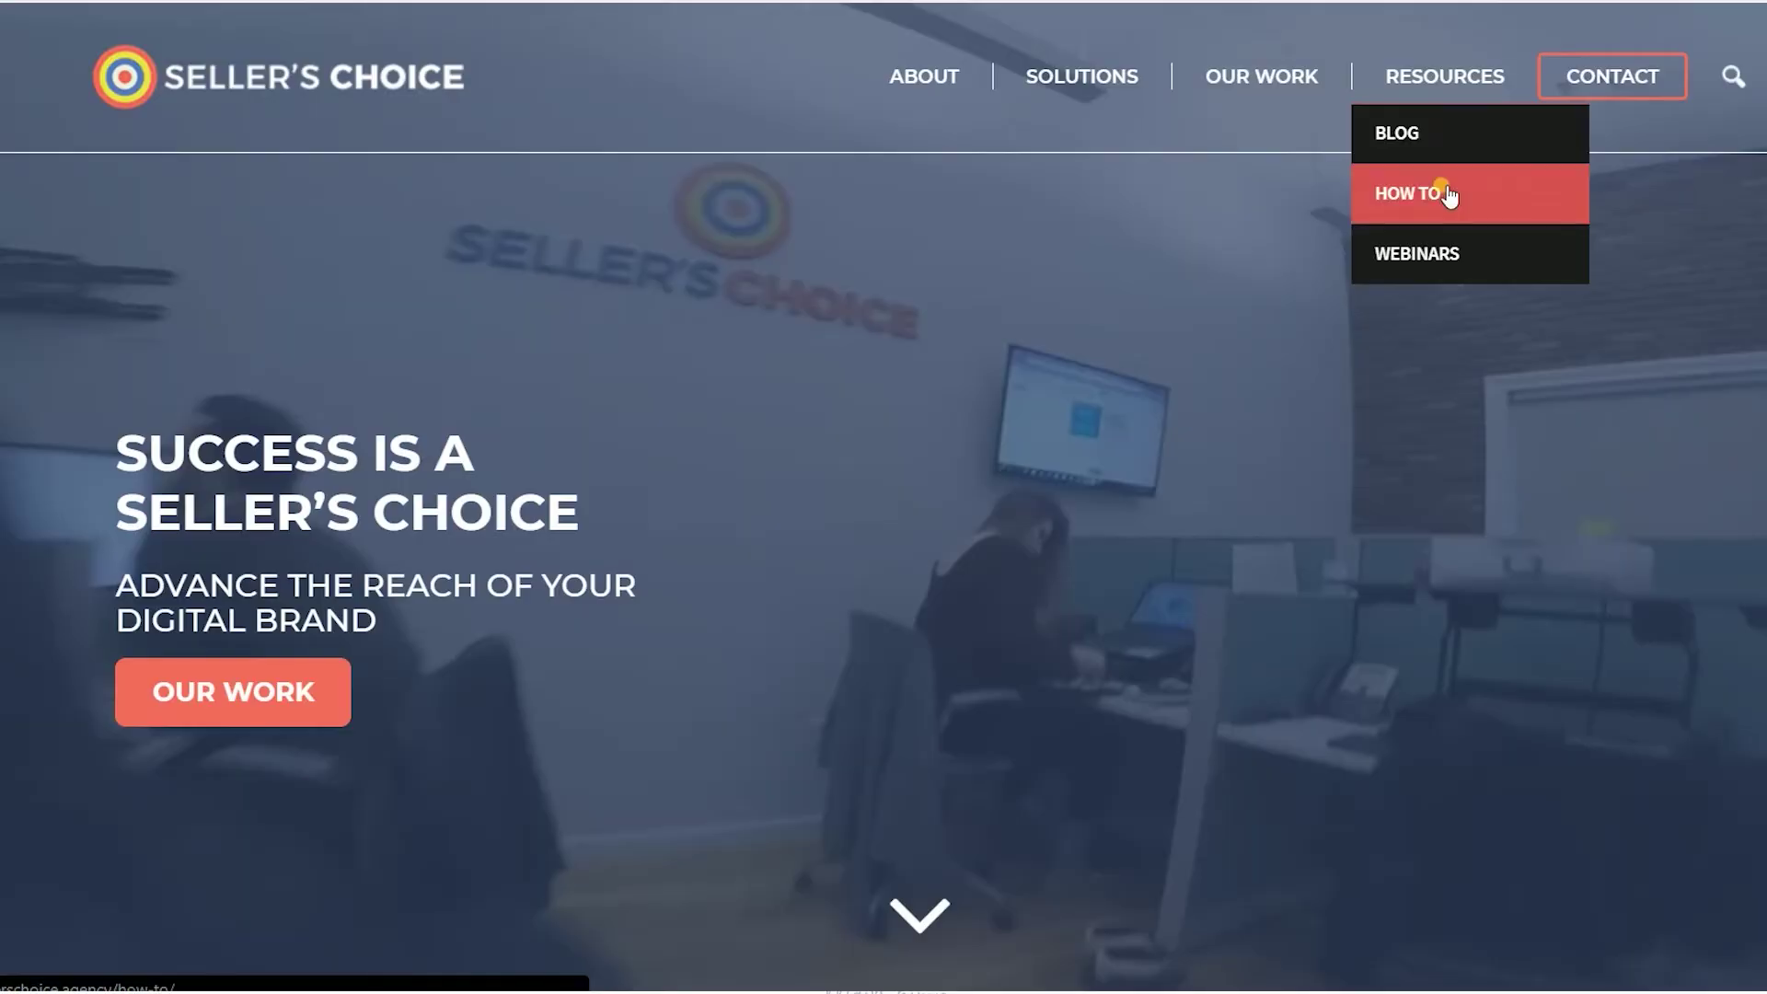
{"action": "left_click", "coordinate": [1444, 190]}
Step: Visit the Seller's Choice Webinars page, then the Blog page, through the Resources menu
{"action": "scroll", "coordinate": [1356, 315], "scroll_direction": "down", "scroll_amount": 5}
{"action": "scroll", "coordinate": [1353, 366], "scroll_direction": "up", "scroll_amount": 5}
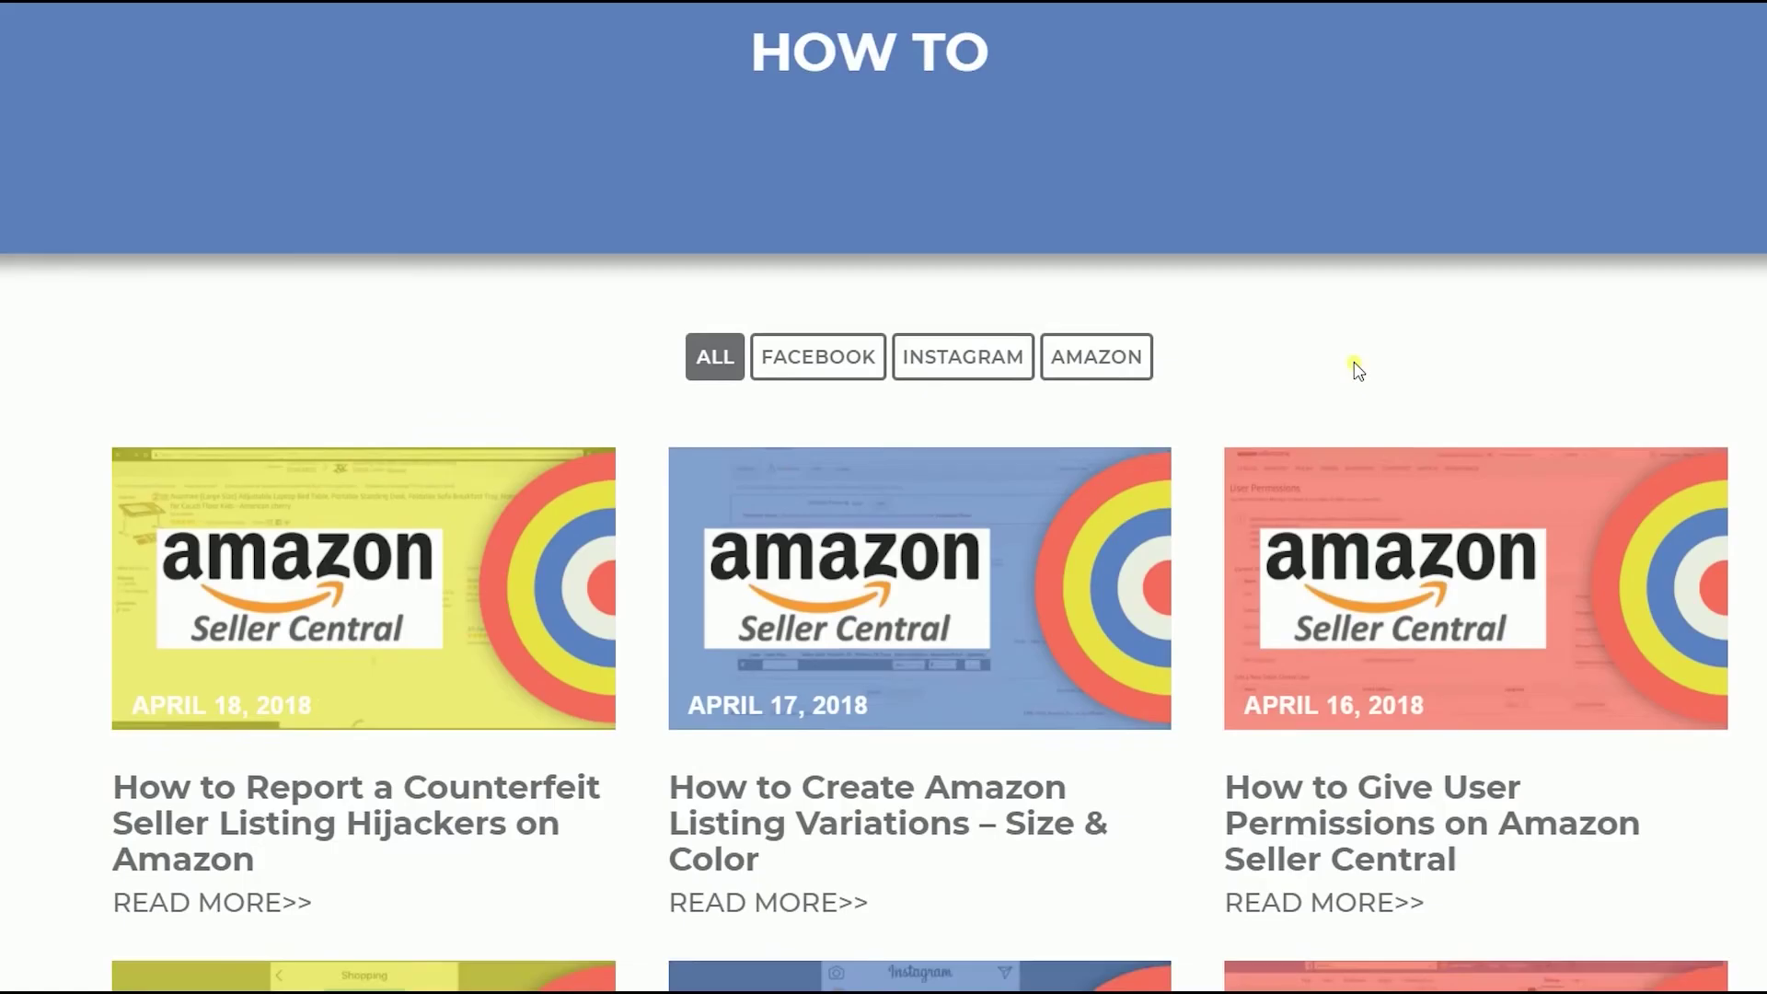
{"action": "mouse_move", "coordinate": [1498, 73]}
{"action": "left_click", "coordinate": [1438, 258]}
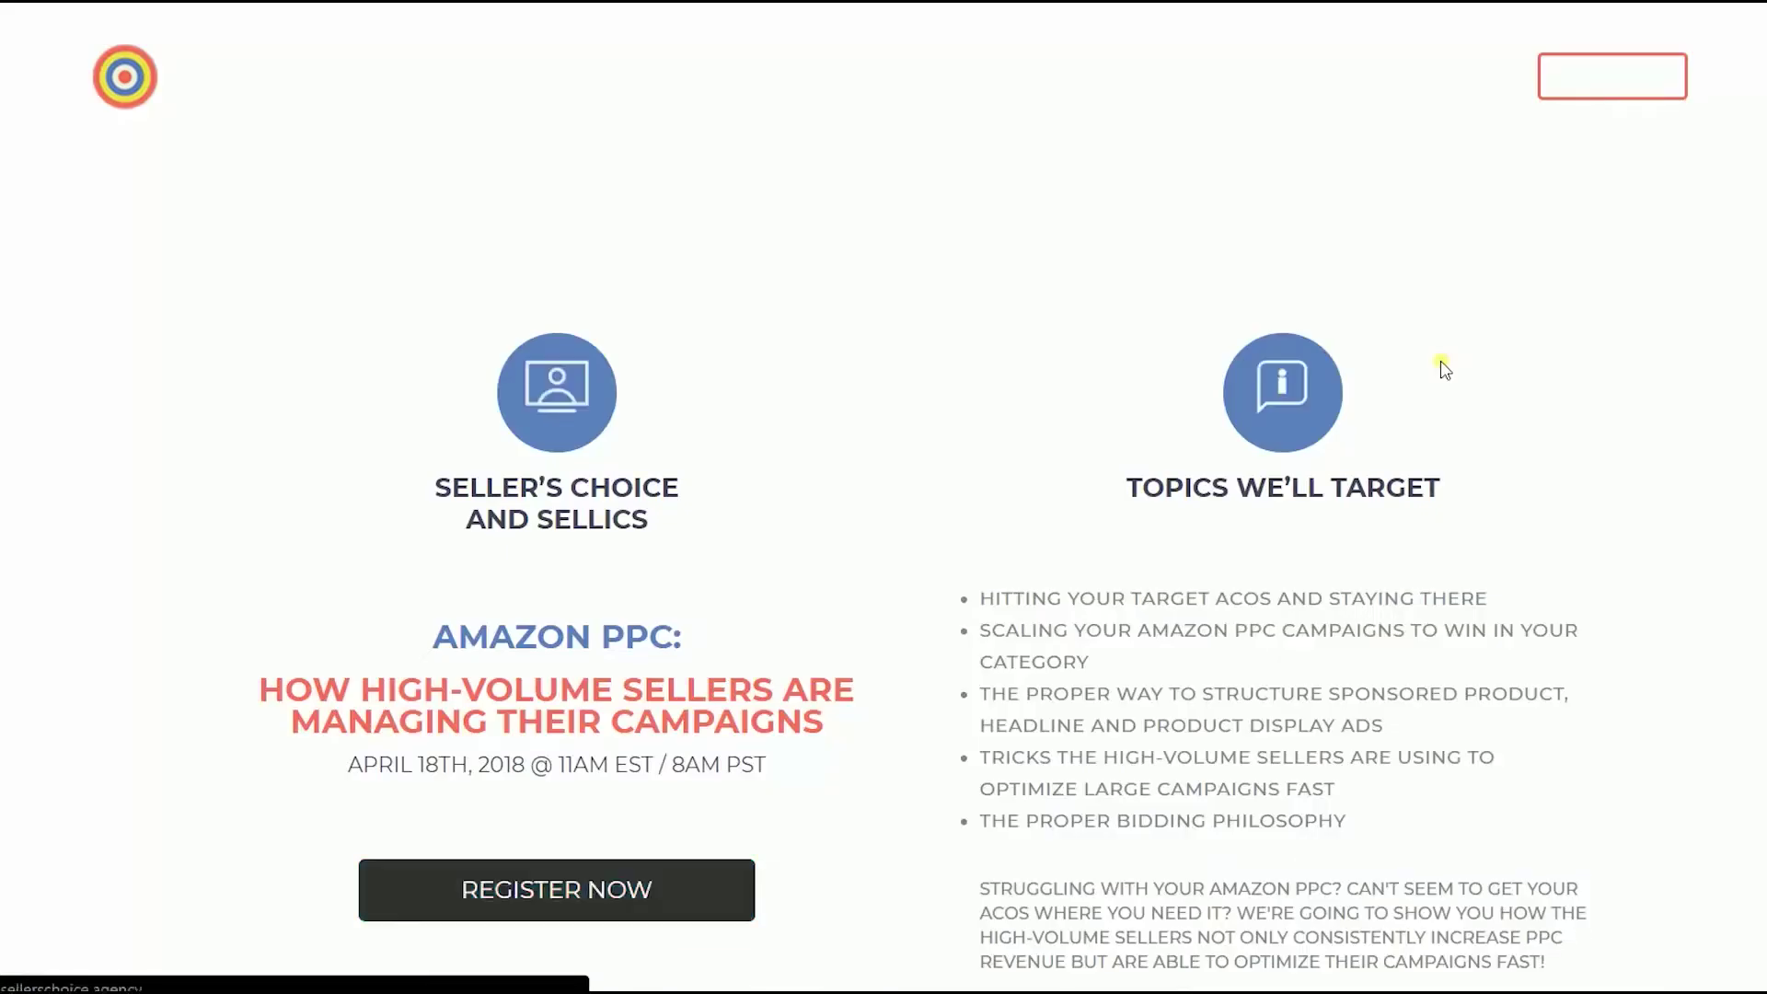
{"action": "scroll", "coordinate": [1445, 370], "scroll_direction": "down", "scroll_amount": 7}
{"action": "scroll", "coordinate": [1482, 276], "scroll_direction": "up", "scroll_amount": 7}
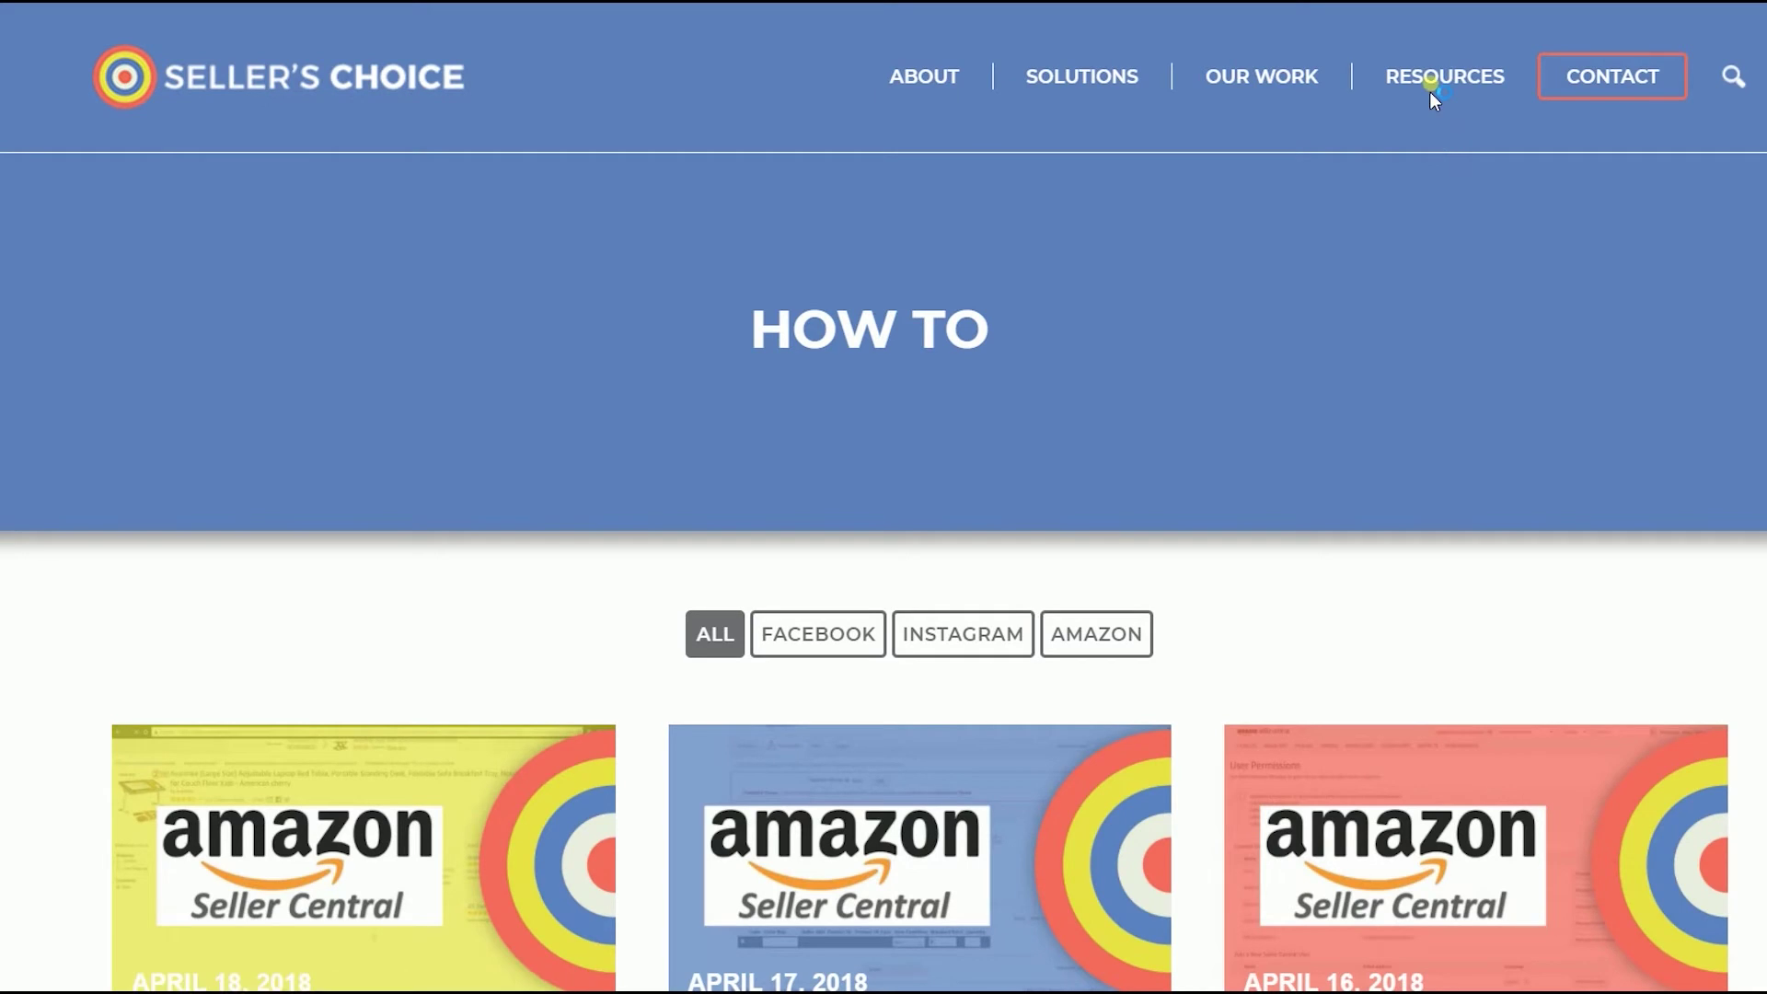
{"action": "mouse_move", "coordinate": [1436, 83]}
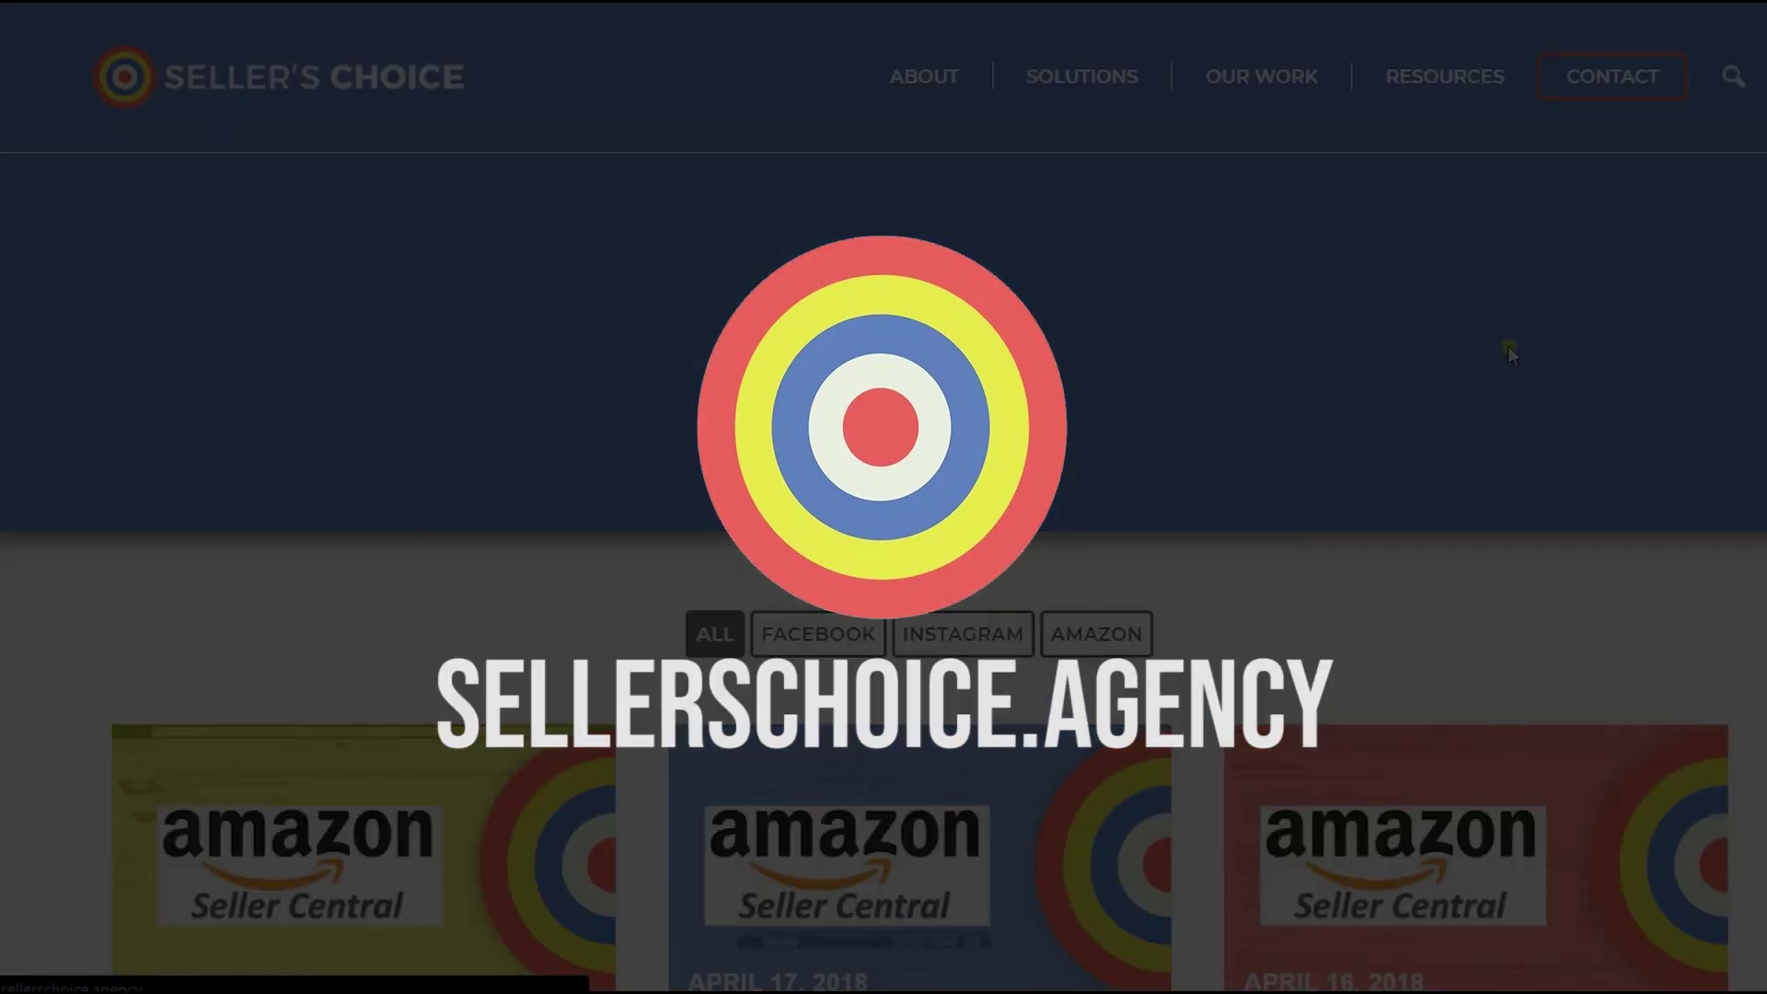
{"action": "scroll", "coordinate": [1510, 346], "scroll_direction": "down", "scroll_amount": 10}
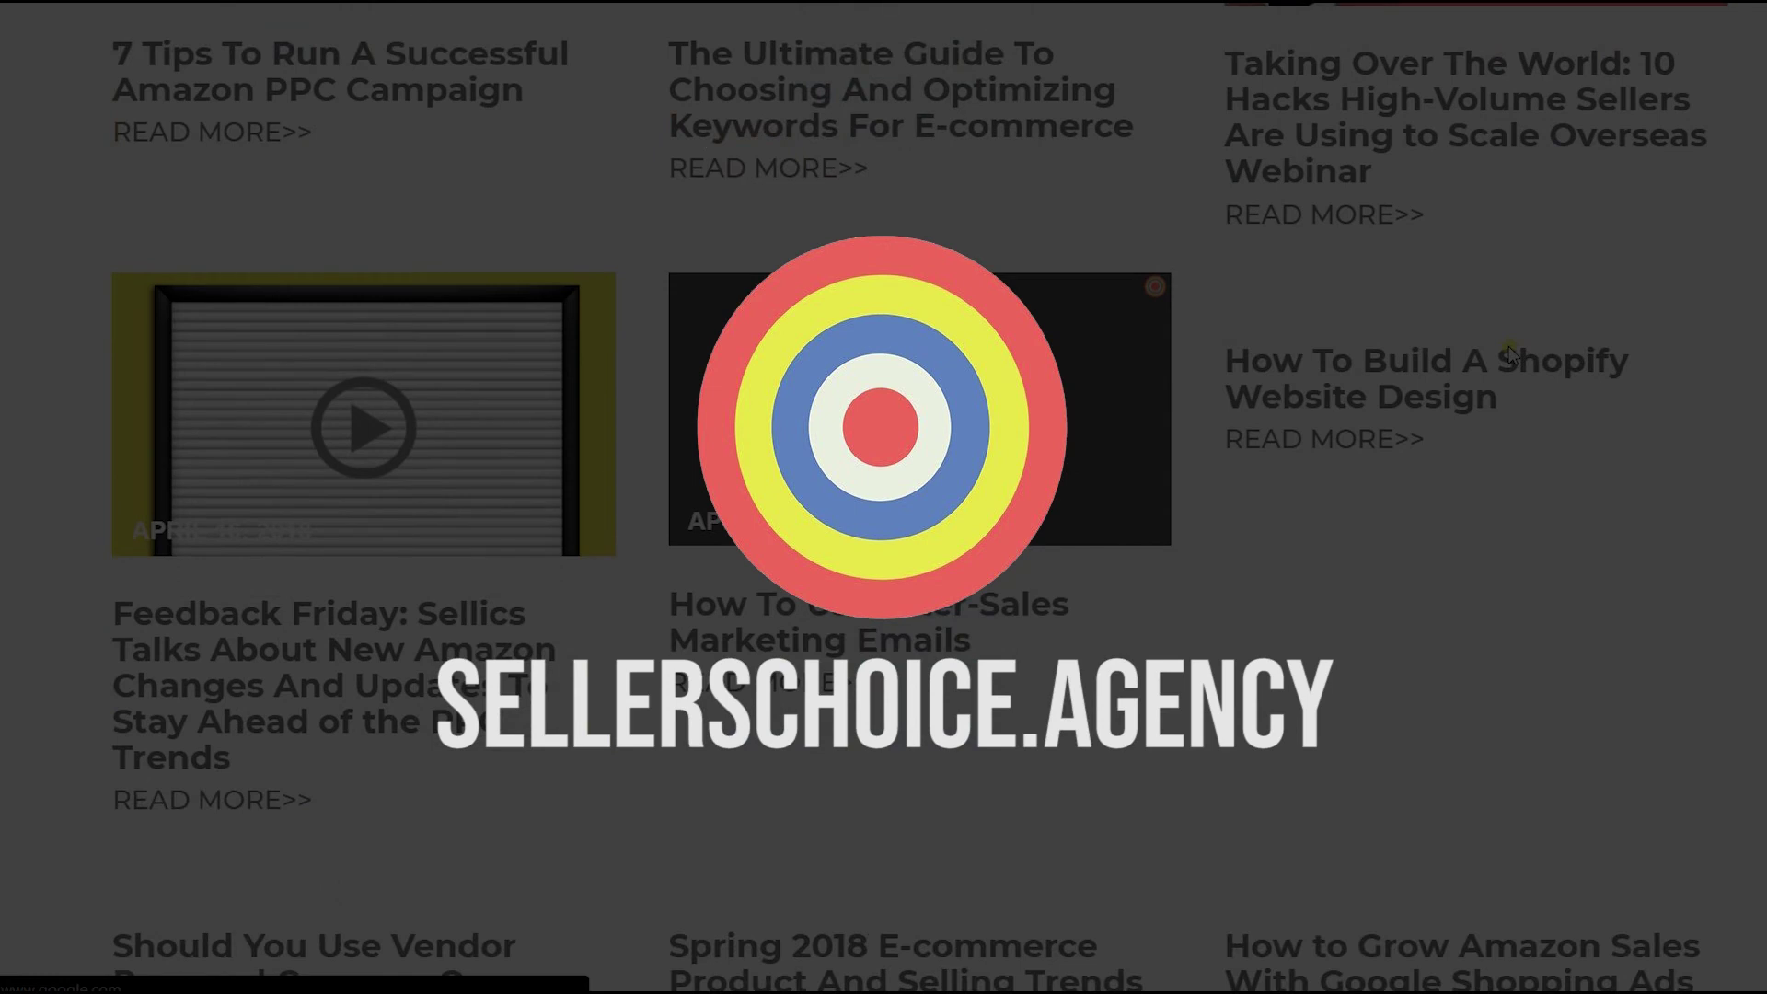
{"action": "scroll", "coordinate": [1510, 355], "scroll_direction": "down", "scroll_amount": 3}
{"action": "scroll", "coordinate": [1509, 354], "scroll_direction": "up", "scroll_amount": 15}
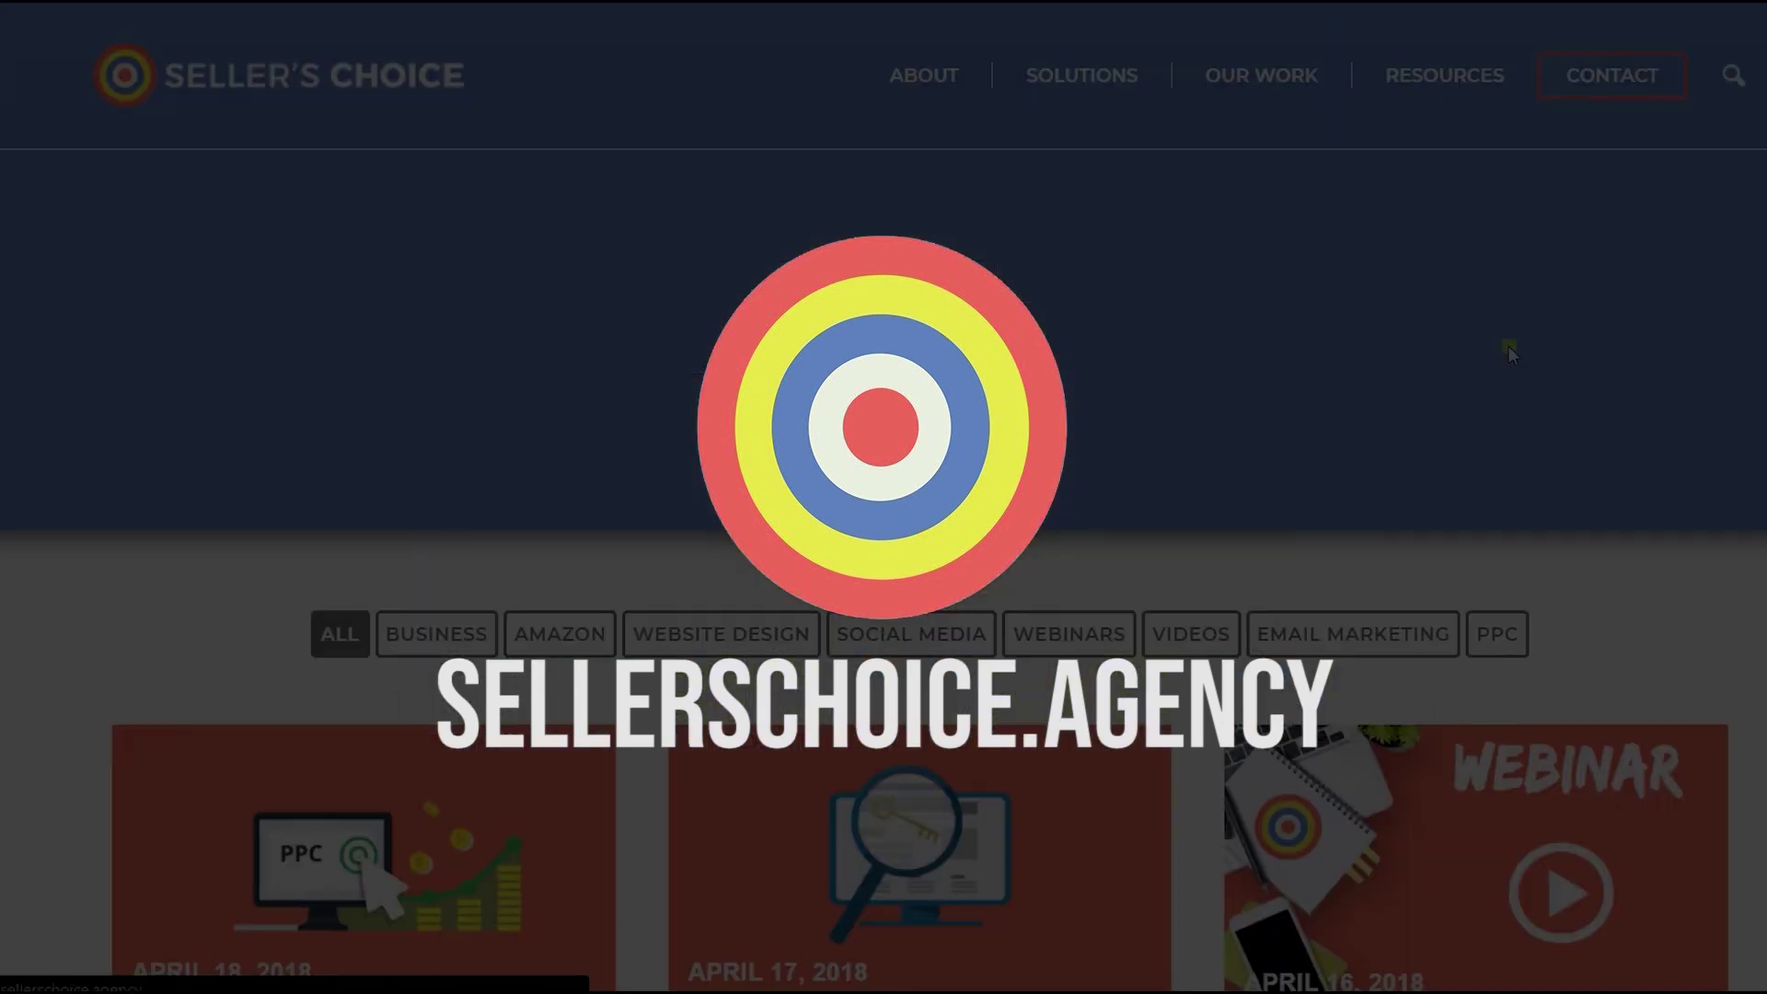